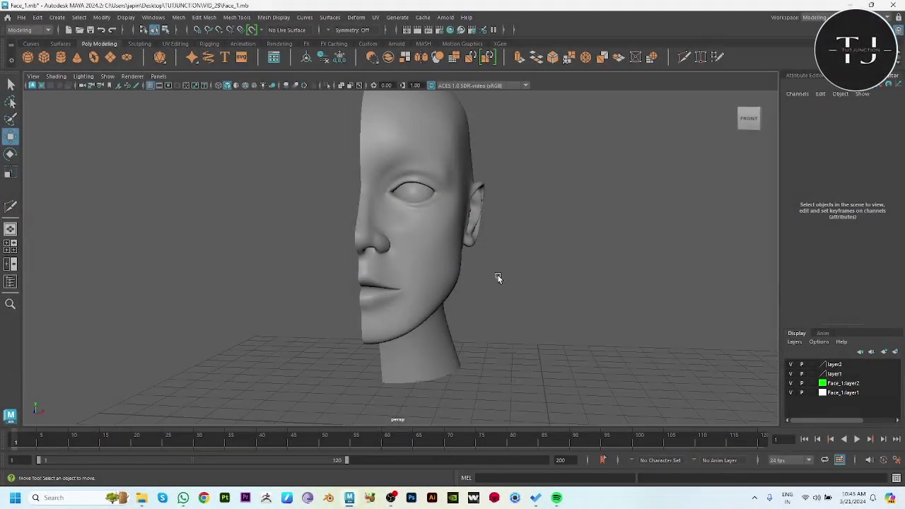
# Switch to the maximized front reference view and zoom in on the nose and lips.
pyautogui.moveTo(498, 277)
pyautogui.keyDown('alt'); pyautogui.mouseDown()
pyautogui.moveTo(513, 317)
pyautogui.moveTo(507, 264)
pyautogui.mouseUp(); pyautogui.keyUp('alt')
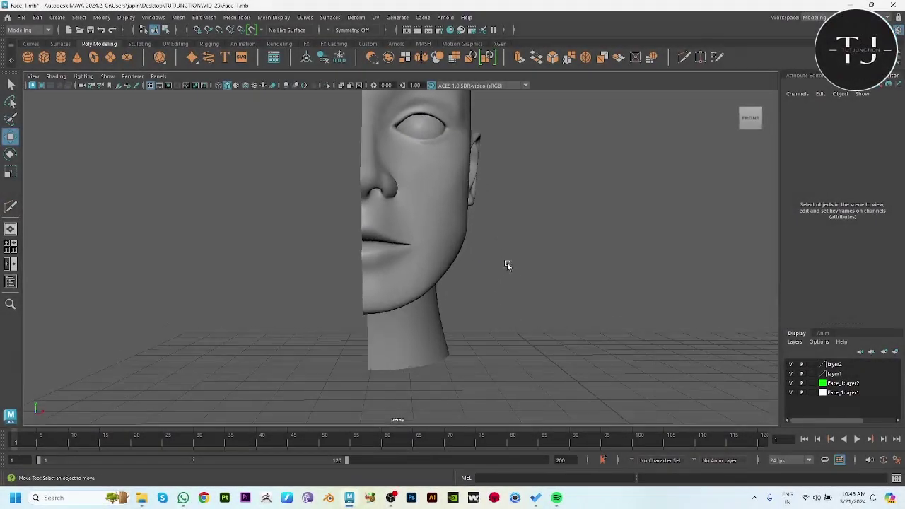
pyautogui.press('space')
pyautogui.press('space')
pyautogui.scroll(3, 443, 266)
pyautogui.scroll(3, 443, 266)
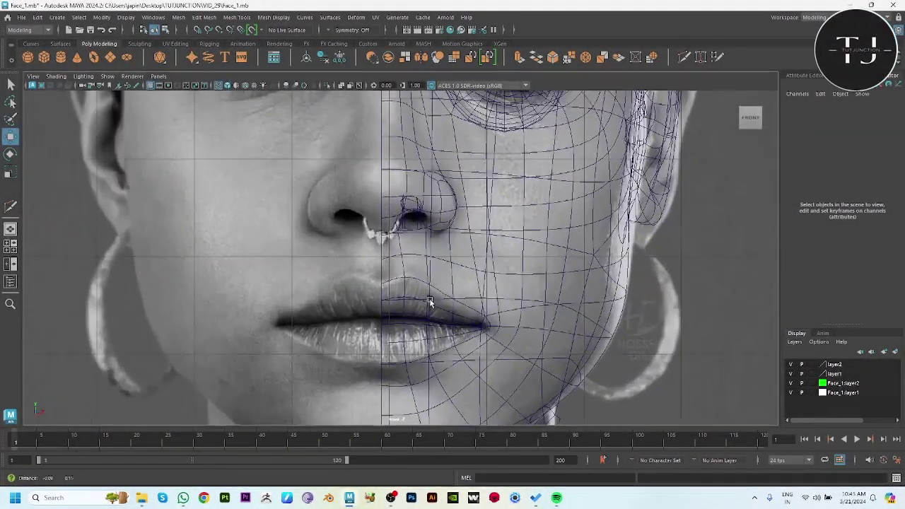
pyautogui.scroll(2, 431, 303)
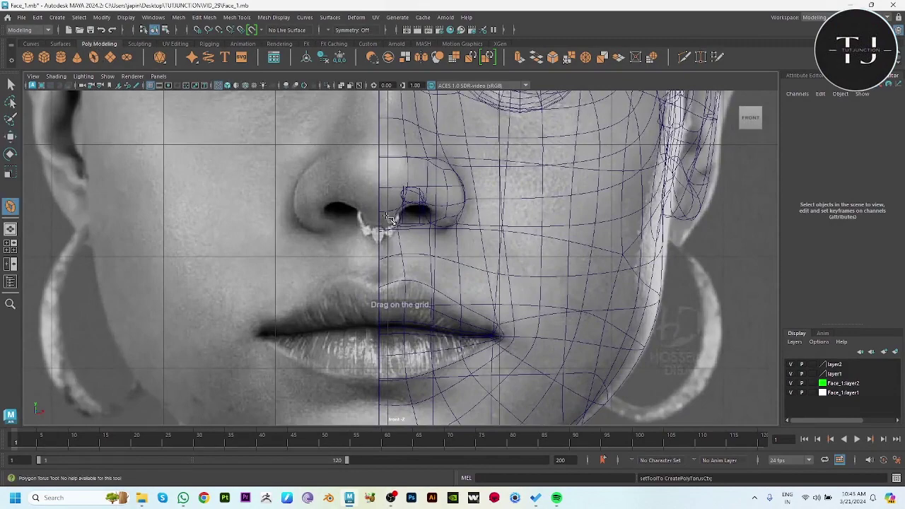
# Draw a polygon torus at the nose and shrink its radius to 0.601 with a thin tube.
pyautogui.moveTo(388, 212); pyautogui.dragTo(478, 301)
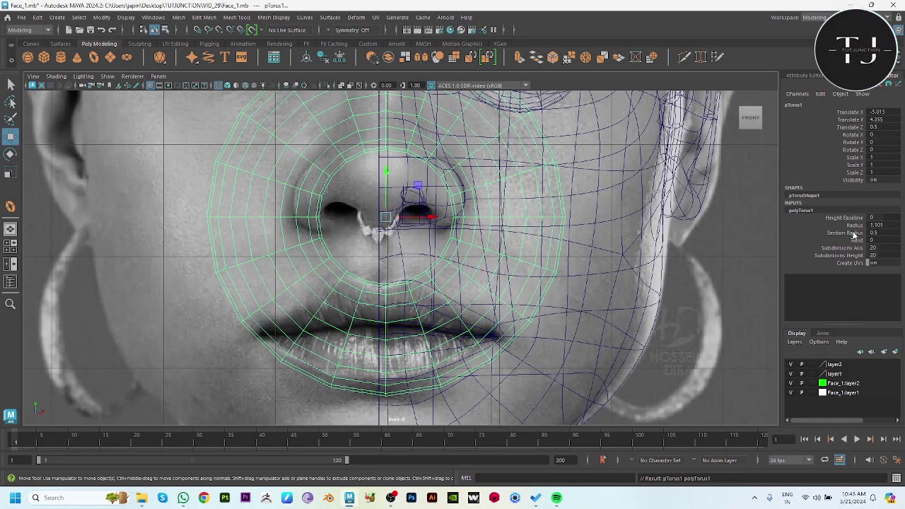
pyautogui.click(854, 225)
pyautogui.moveTo(854, 225); pyautogui.dragTo(697, 229, button='middle')
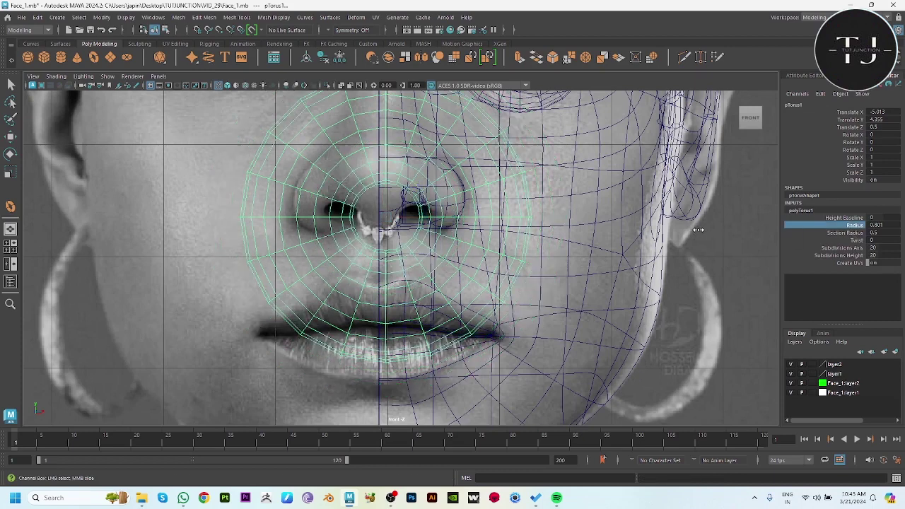
pyautogui.click(849, 233)
pyautogui.moveTo(849, 233); pyautogui.dragTo(669, 246, button='middle')
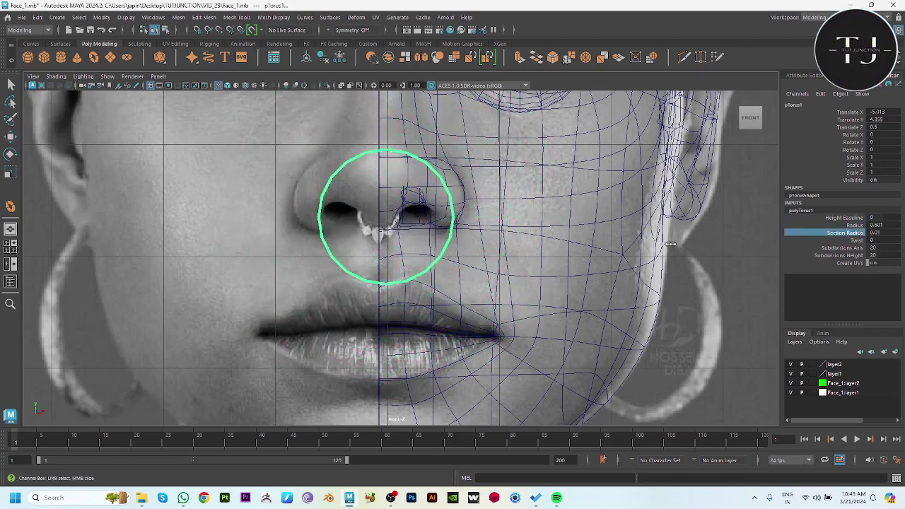
# Scale the torus down, move it onto the septum, and set section radius 0.03.
pyautogui.press('r')
pyautogui.moveTo(386, 216); pyautogui.dragTo(323, 211)
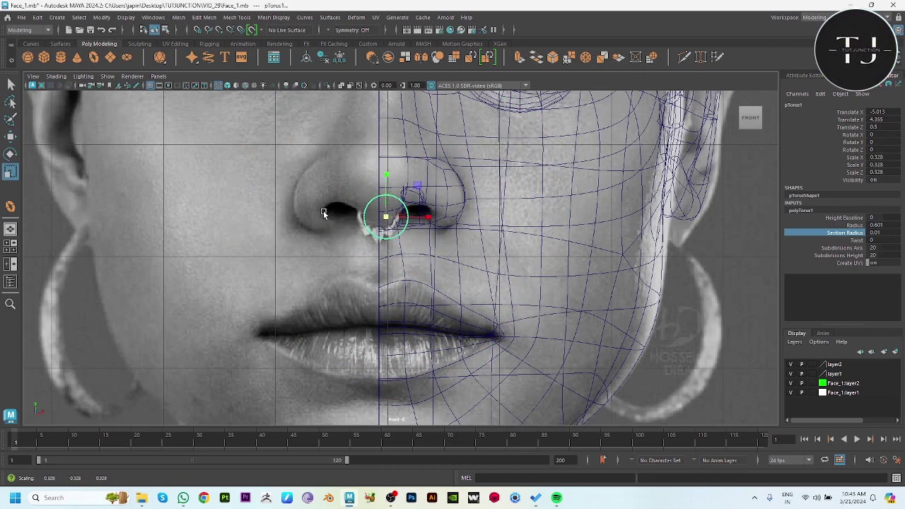
pyautogui.press('w')
pyautogui.moveTo(394, 216); pyautogui.dragTo(387, 218)
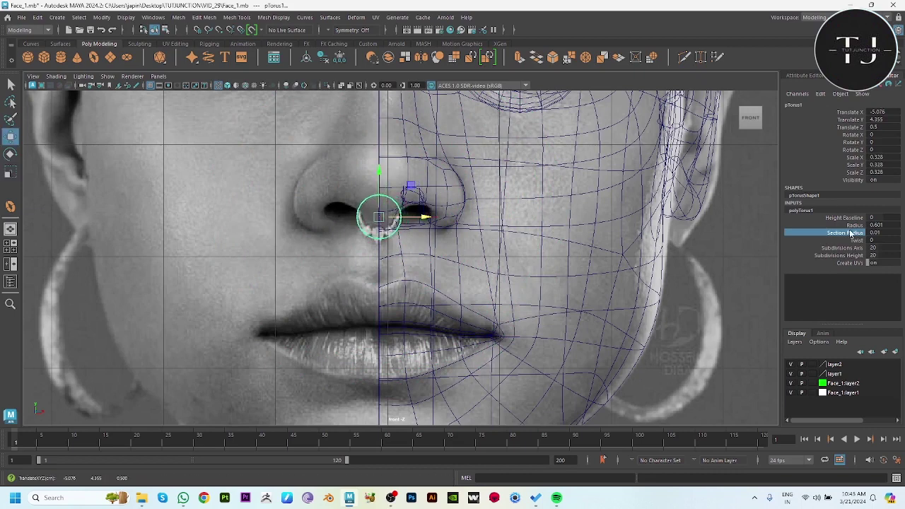
pyautogui.click(859, 233)
pyautogui.doubleClick(887, 233)
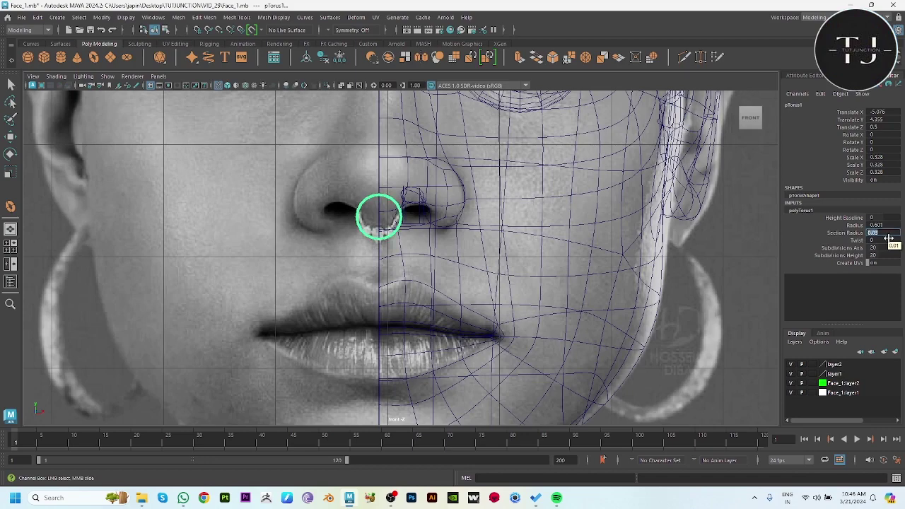
# Scale the ring uniformly to 0.288 and refine its position under the nose.
pyautogui.scroll(2, 448, 238)
pyautogui.scroll(3, 410, 223)
pyautogui.press('w')
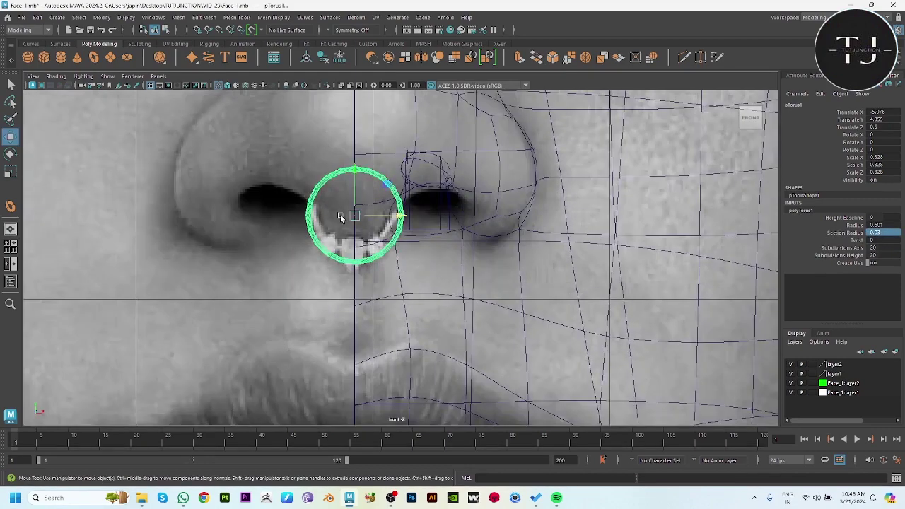
pyautogui.moveTo(356, 213)
pyautogui.mouseDown()
pyautogui.moveTo(348, 209)
pyautogui.moveTo(354, 205)
pyautogui.mouseUp()
pyautogui.press('r')
pyautogui.press('w')
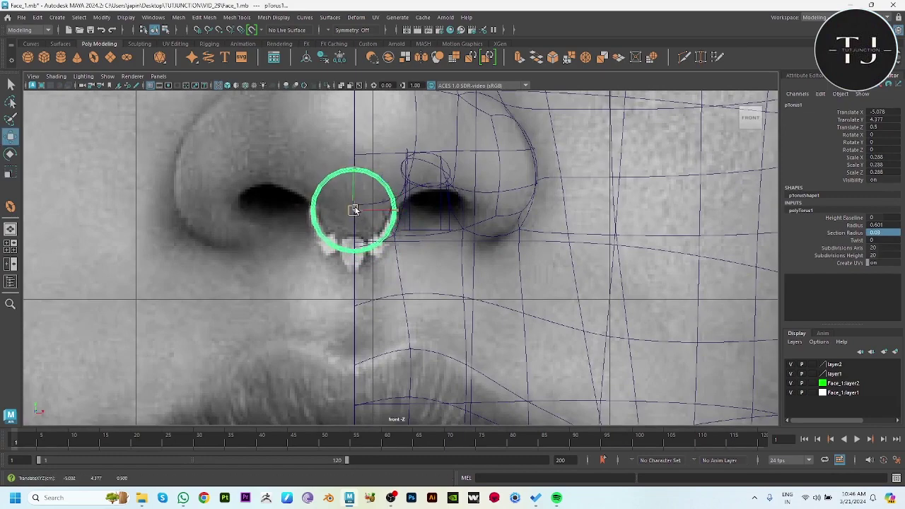
# Tilt the ring about X to roughly -19 degrees, checked from a three-quarter view.
pyautogui.press('space')
pyautogui.press('space')
pyautogui.scroll(-3, 662, 175)
pyautogui.moveTo(453, 261)
pyautogui.keyDown('alt'); pyautogui.mouseDown()
pyautogui.moveTo(517, 279)
pyautogui.moveTo(396, 256)
pyautogui.mouseUp(); pyautogui.keyUp('alt')
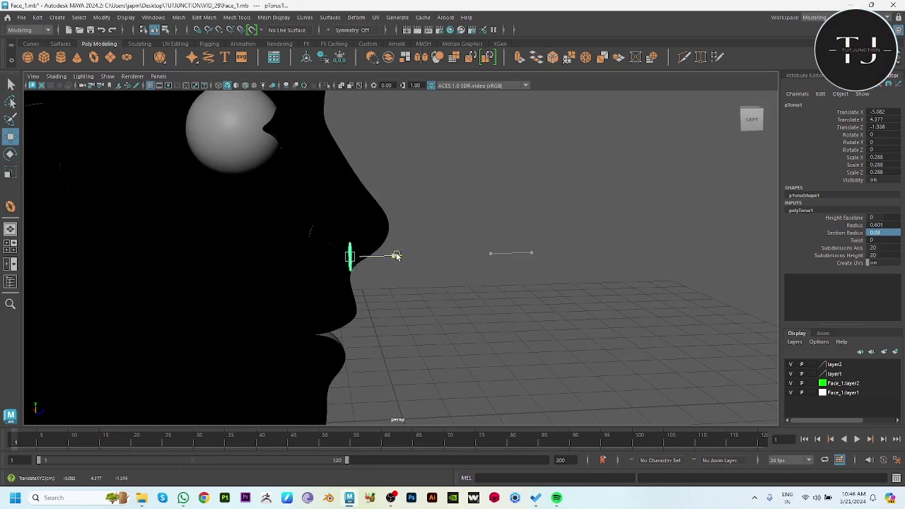
pyautogui.press('space')
pyautogui.press('space')
pyautogui.moveTo(627, 196)
pyautogui.keyDown('alt'); pyautogui.mouseDown()
pyautogui.moveTo(552, 267)
pyautogui.moveTo(491, 246)
pyautogui.moveTo(446, 262)
pyautogui.moveTo(459, 311)
pyautogui.mouseUp(); pyautogui.keyUp('alt')
pyautogui.scroll(3, 495, 283)
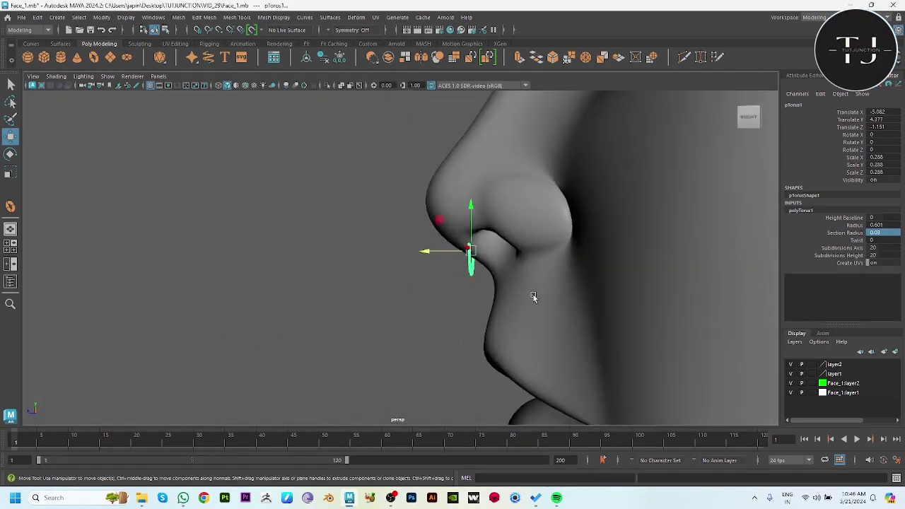
pyautogui.press('e')
pyautogui.moveTo(495, 231)
pyautogui.mouseDown()
pyautogui.moveTo(510, 240)
pyautogui.moveTo(430, 262)
pyautogui.moveTo(643, 307)
pyautogui.mouseUp()
pyautogui.click(642, 307)
# Return to the zoomed front view to check the ring's placement on the septum.
pyautogui.press('space')
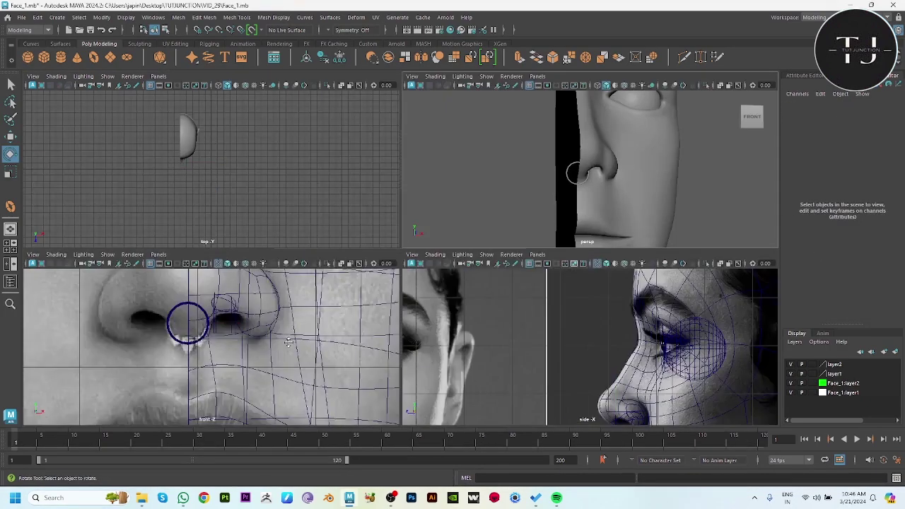
pyautogui.press('space')
pyautogui.scroll(1, 382, 311)
pyautogui.scroll(2, 425, 304)
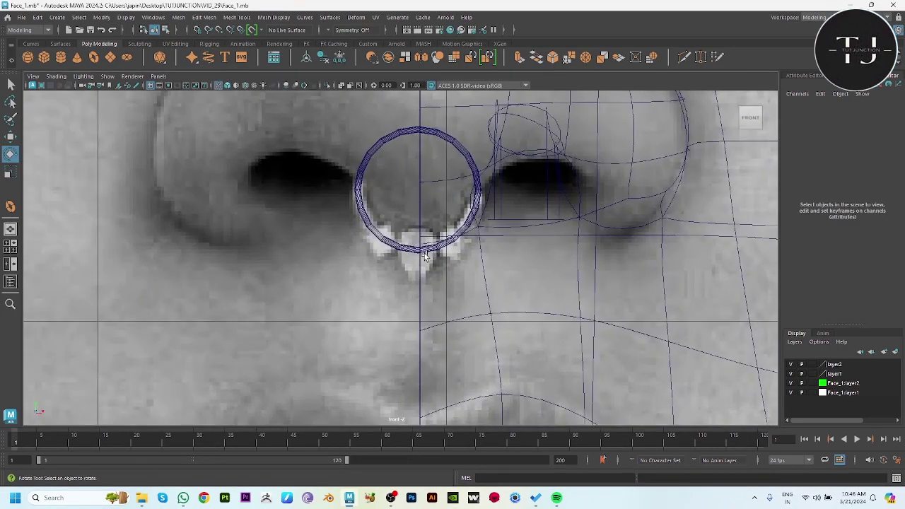
pyautogui.click(426, 251)
pyautogui.scroll(-5, 430, 319)
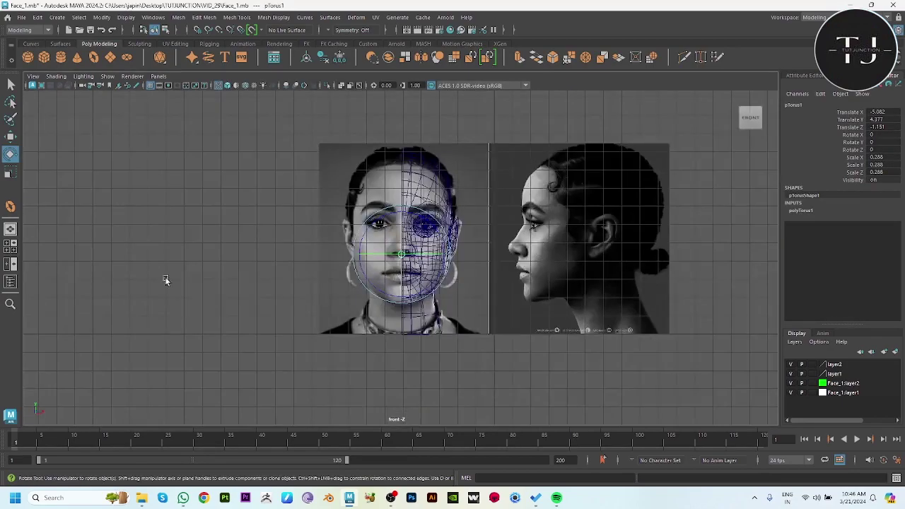
pyautogui.click(489, 364)
pyautogui.scroll(2, 489, 363)
pyautogui.scroll(4, 466, 352)
pyautogui.scroll(2, 467, 351)
pyautogui.scroll(3, 401, 283)
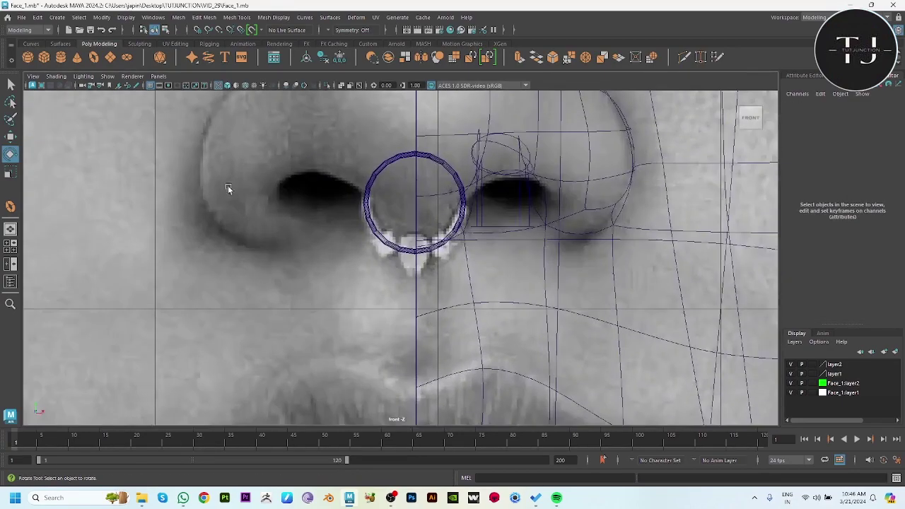
# Create a small polygon plane over the septum and insert two edge loops across it.
pyautogui.click(110, 57)
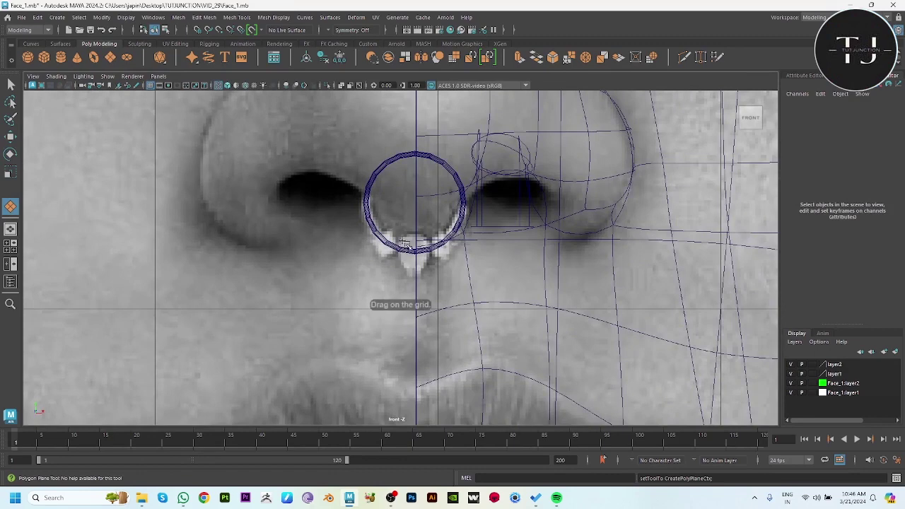
pyautogui.moveTo(430, 269); pyautogui.dragTo(429, 268)
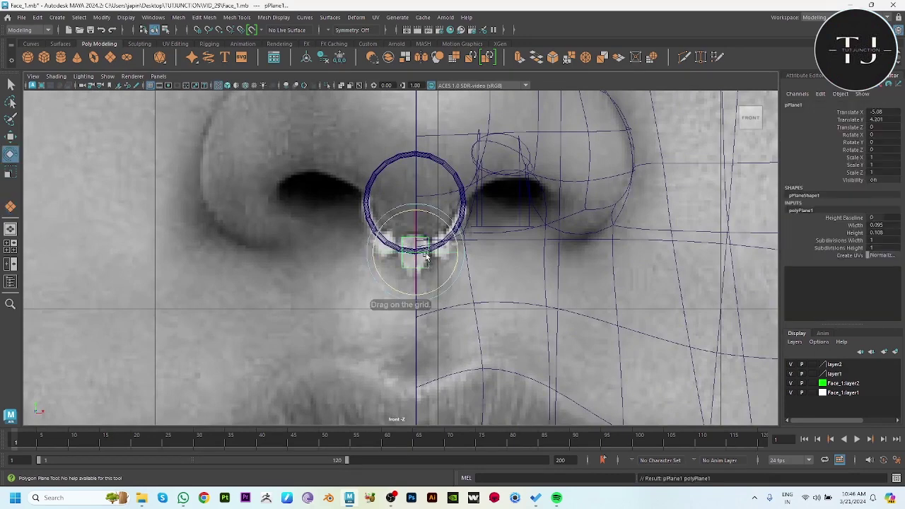
pyautogui.scroll(3, 425, 261)
pyautogui.scroll(2, 453, 226)
pyautogui.press('w')
pyautogui.keyDown('shift'); pyautogui.rightClick(468, 180); pyautogui.keyUp('shift')
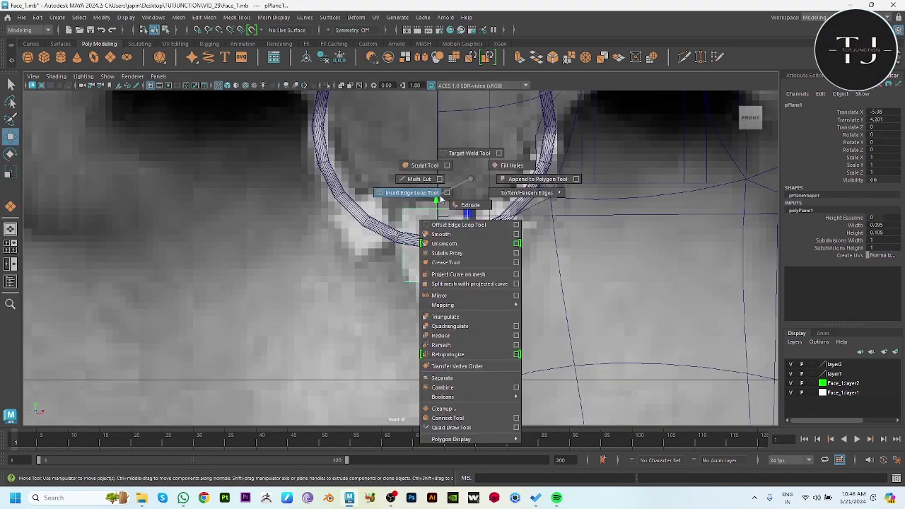
pyautogui.click(447, 192)
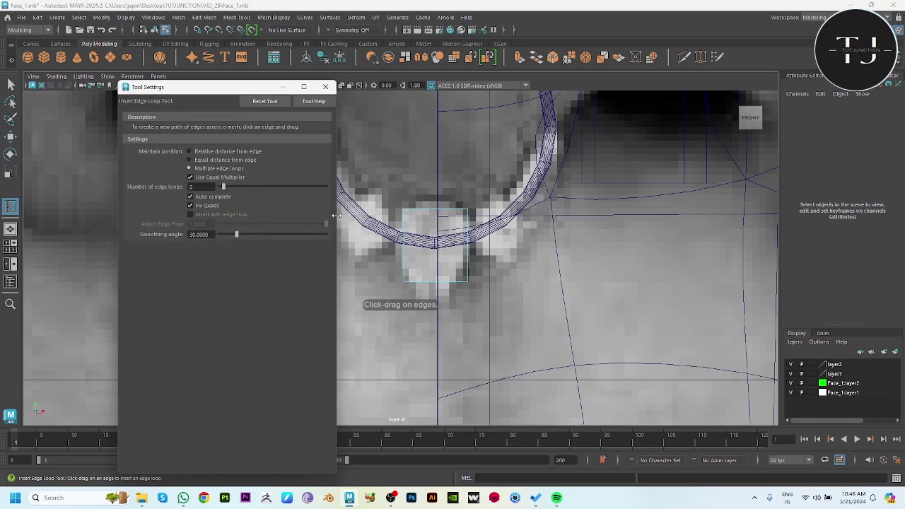
pyautogui.click(425, 211)
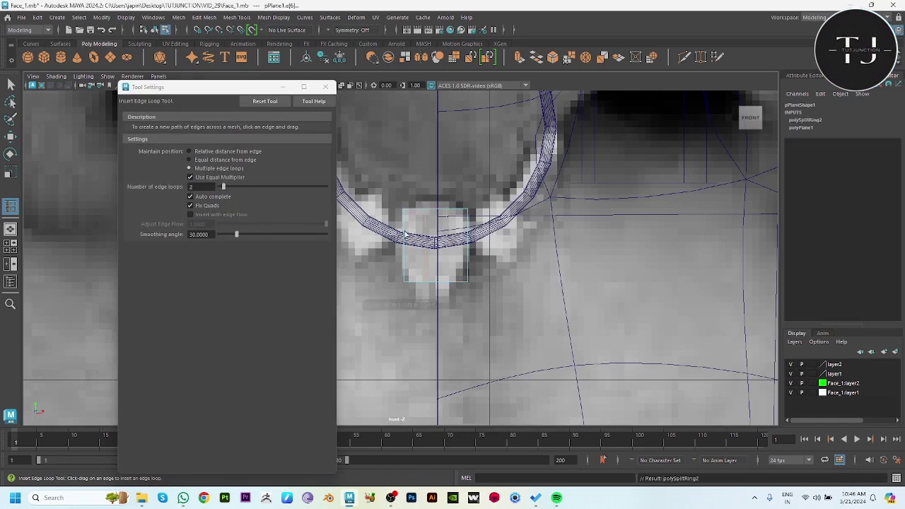
pyautogui.click(405, 228)
pyautogui.press('w')
pyautogui.click(326, 86)
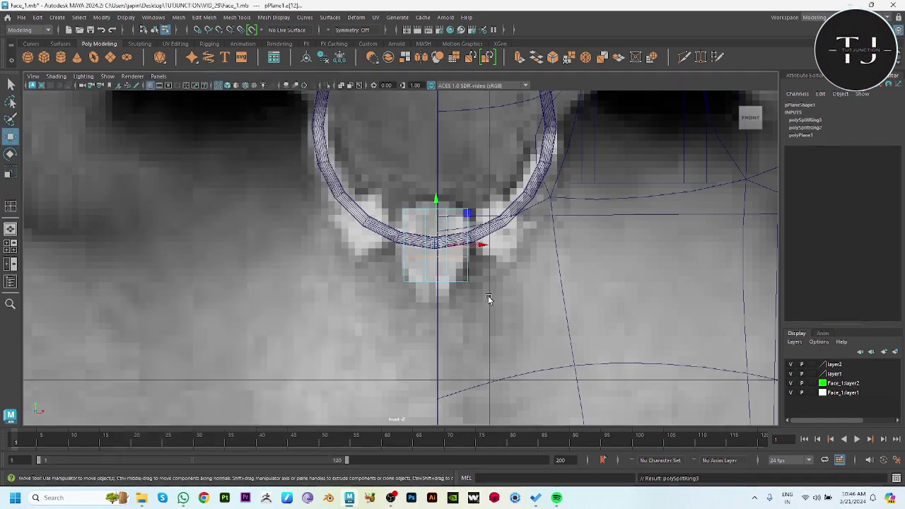
pyautogui.scroll(2, 490, 286)
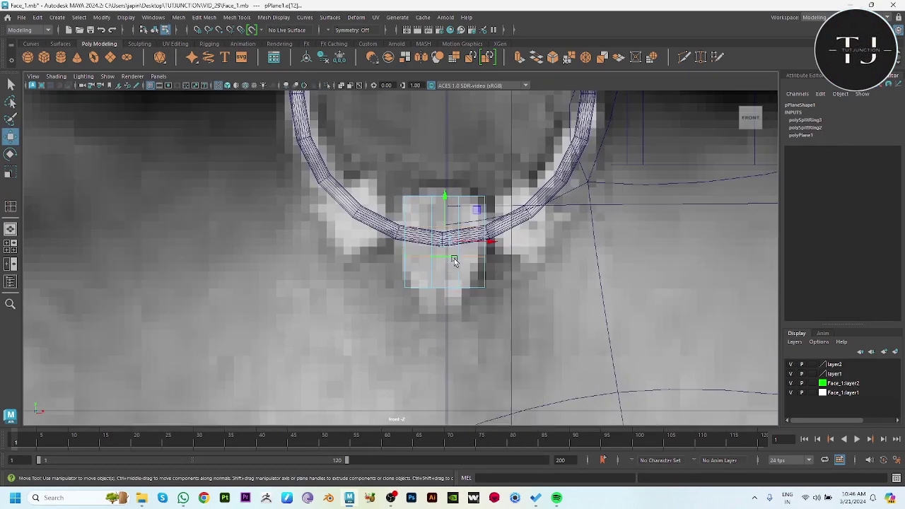
# Narrow the bead's bottom vertex row to 0.700 width and lower it slightly.
pyautogui.press('F9')
pyautogui.moveTo(388, 265); pyautogui.dragTo(516, 330)
pyautogui.press('r')
pyautogui.moveTo(485, 290); pyautogui.dragTo(475, 286)
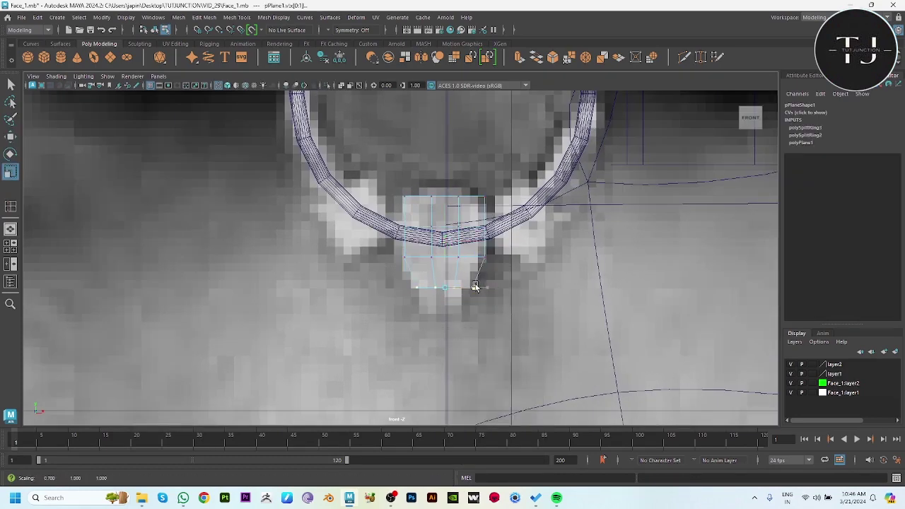
pyautogui.press('w')
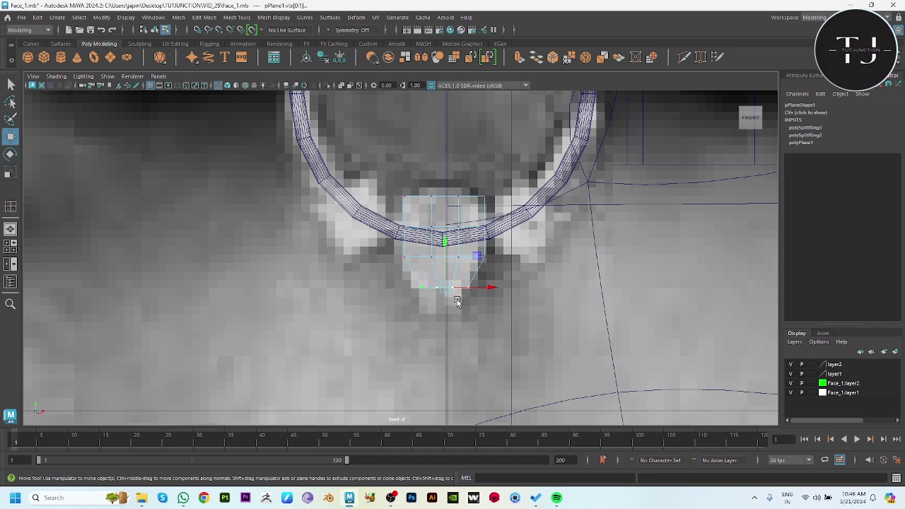
pyautogui.moveTo(446, 239); pyautogui.dragTo(445, 246, button='middle')
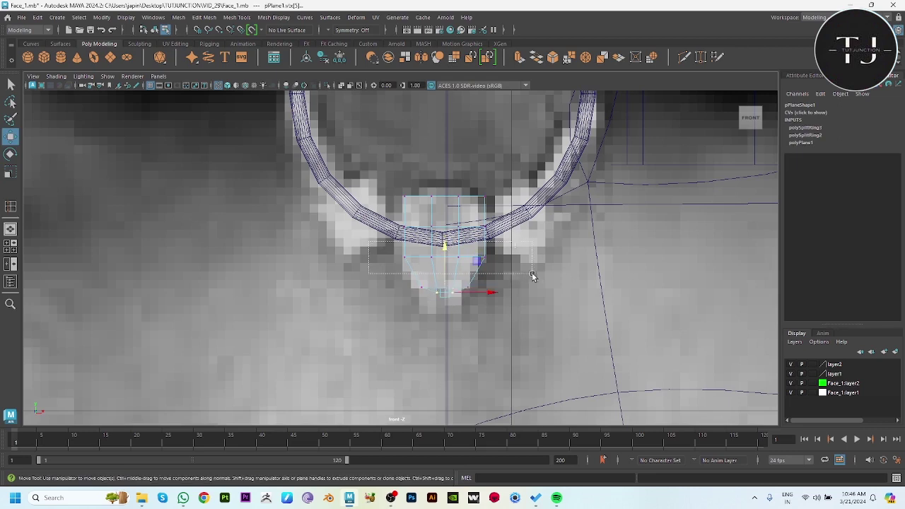
# Narrow the lower row, scale the top vertex row to 0.8, and raise it slightly.
pyautogui.click(494, 264)
pyautogui.press('r')
pyautogui.moveTo(496, 260)
pyautogui.mouseDown(button='middle')
pyautogui.moveTo(484, 259)
pyautogui.moveTo(491, 271)
pyautogui.mouseUp(button='middle')
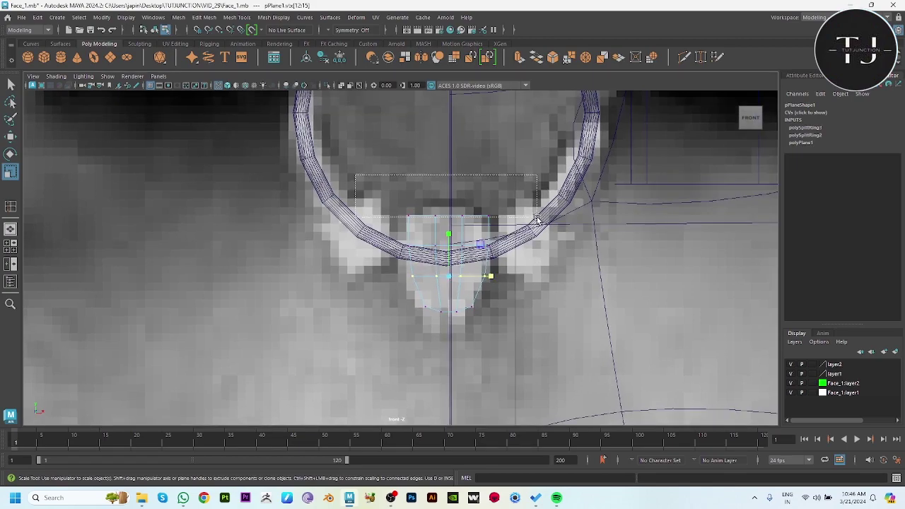
pyautogui.moveTo(385, 205); pyautogui.dragTo(495, 223)
pyautogui.moveTo(496, 216); pyautogui.dragTo(483, 215, button='middle')
pyautogui.press('w')
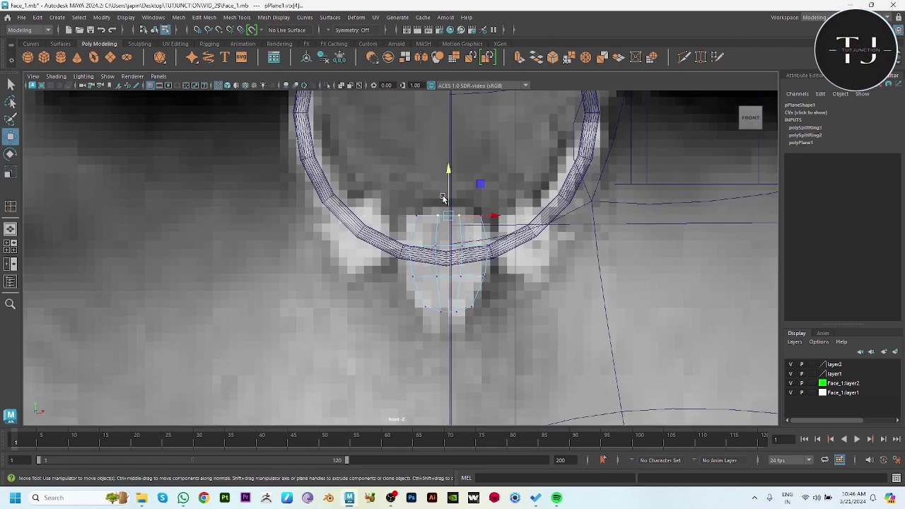
pyautogui.moveTo(448, 179); pyautogui.dragTo(449, 174)
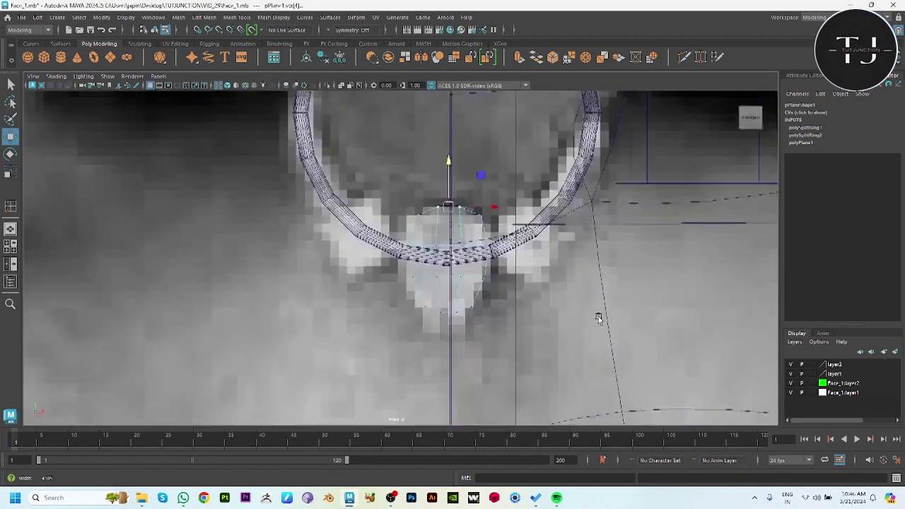
# Frame and orbit around the tapered bead in the perspective view.
pyautogui.press('space')
pyautogui.moveTo(608, 163); pyautogui.dragTo(642, 155)
pyautogui.press('f')
pyautogui.moveTo(430, 253)
pyautogui.keyDown('alt'); pyautogui.mouseDown()
pyautogui.moveTo(449, 307)
pyautogui.moveTo(425, 295)
pyautogui.mouseUp(); pyautogui.keyUp('alt')
pyautogui.click(427, 279)
pyautogui.press('space')
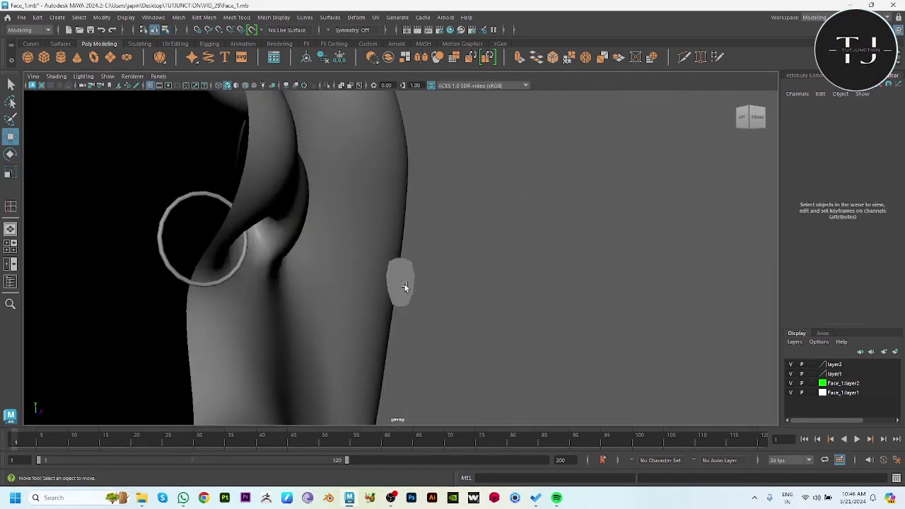
# Duplicate the bead to the left of the centre one and scale the copy to 0.681.
pyautogui.press('space')
pyautogui.click(592, 183)
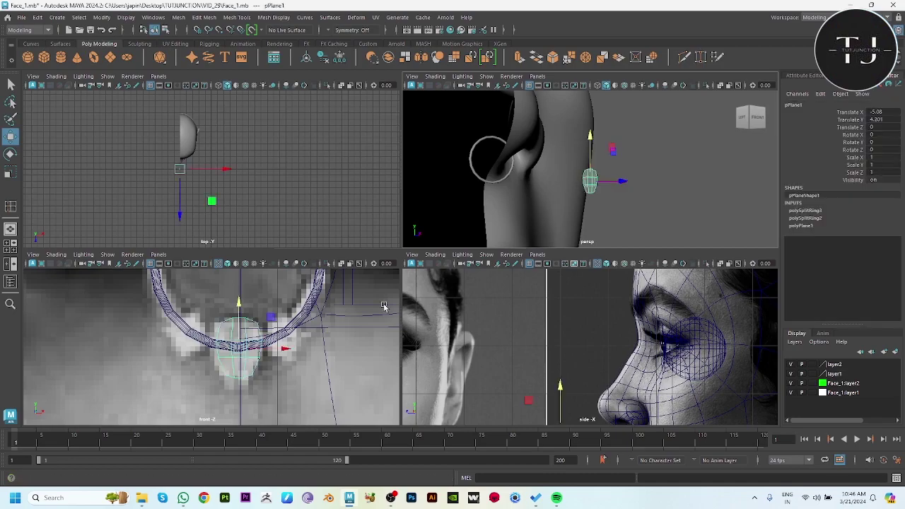
pyautogui.press('space')
pyautogui.scroll(-5, 458, 300)
pyautogui.scroll(8, 459, 300)
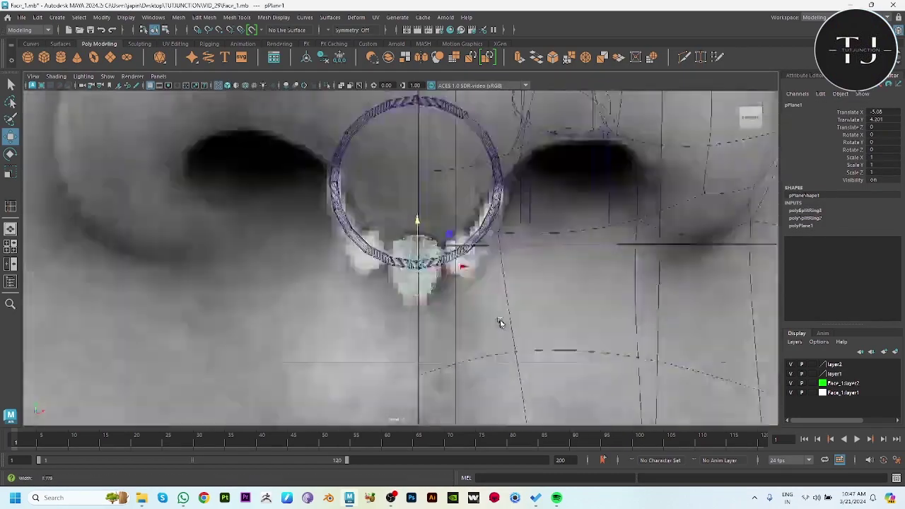
pyautogui.scroll(-4, 467, 306)
pyautogui.keyDown('shift'); pyautogui.moveTo(449, 261); pyautogui.dragTo(389, 259); pyautogui.keyUp('shift')
pyautogui.press('r')
pyautogui.press('w')
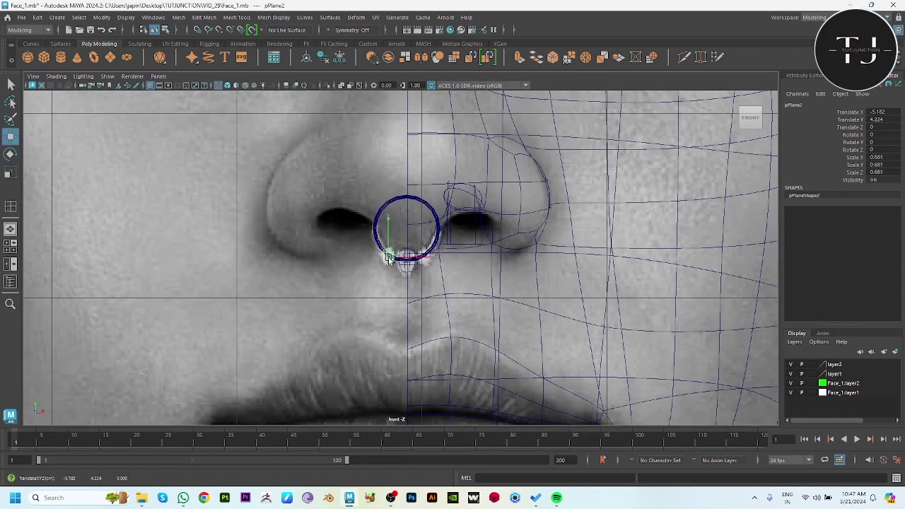
# Add another small bead copy to the right of the centre bead.
pyautogui.keyDown('shift'); pyautogui.moveTo(389, 258); pyautogui.dragTo(448, 259); pyautogui.keyUp('shift')
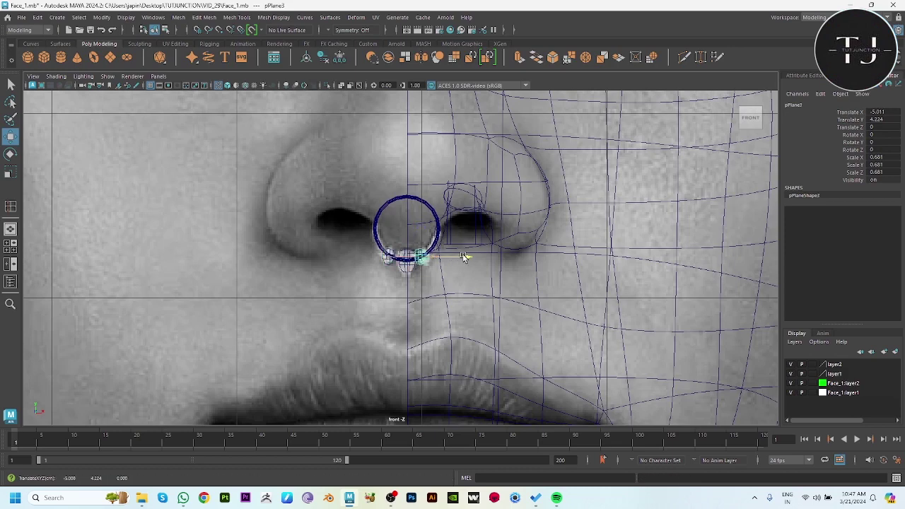
pyautogui.press('space')
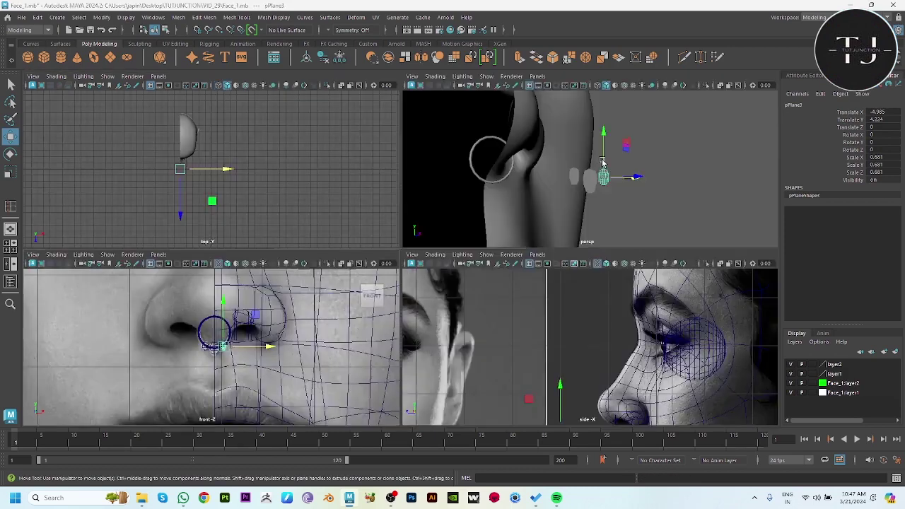
pyautogui.press('space')
pyautogui.keyDown('alt'); pyautogui.moveTo(627, 259); pyautogui.dragTo(423, 290); pyautogui.keyUp('alt')
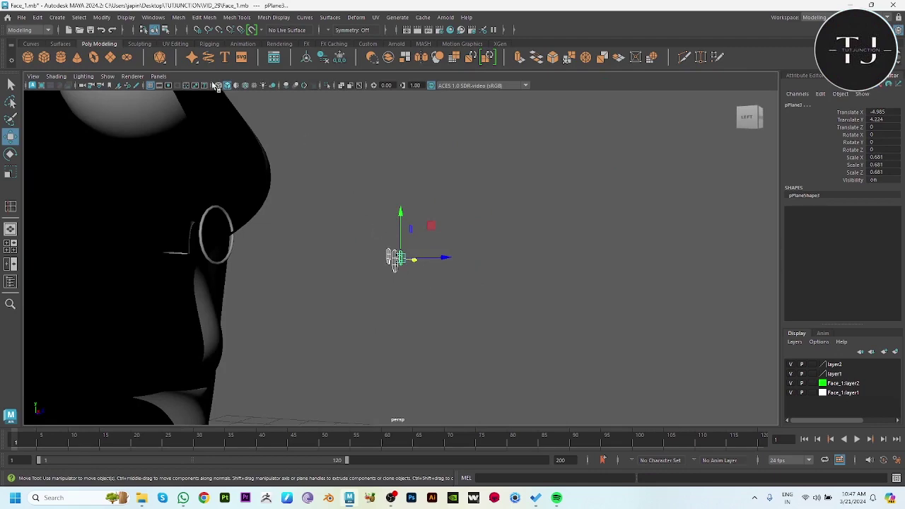
pyautogui.click(178, 17)
pyautogui.click(500, 297)
pyautogui.moveTo(499, 297)
pyautogui.keyDown('alt'); pyautogui.mouseDown()
pyautogui.moveTo(295, 196)
pyautogui.moveTo(411, 249)
pyautogui.mouseUp(); pyautogui.keyUp('alt')
# Slide the septum ring sideways along X to settle its position.
pyautogui.click(297, 202)
pyautogui.moveTo(261, 241)
pyautogui.mouseDown()
pyautogui.moveTo(444, 259)
pyautogui.moveTo(404, 241)
pyautogui.moveTo(428, 235)
pyautogui.moveTo(564, 363)
pyautogui.mouseUp()
pyautogui.press('f')
pyautogui.moveTo(563, 359)
pyautogui.keyDown('alt'); pyautogui.mouseDown(button='right')
pyautogui.moveTo(531, 358)
pyautogui.moveTo(323, 243)
pyautogui.mouseUp(button='right'); pyautogui.keyUp('alt')
pyautogui.moveTo(324, 243)
pyautogui.keyDown('alt'); pyautogui.mouseDown()
pyautogui.moveTo(451, 258)
pyautogui.moveTo(404, 255)
pyautogui.moveTo(455, 317)
pyautogui.moveTo(422, 264)
pyautogui.mouseUp(); pyautogui.keyUp('alt')
pyautogui.click(451, 258)
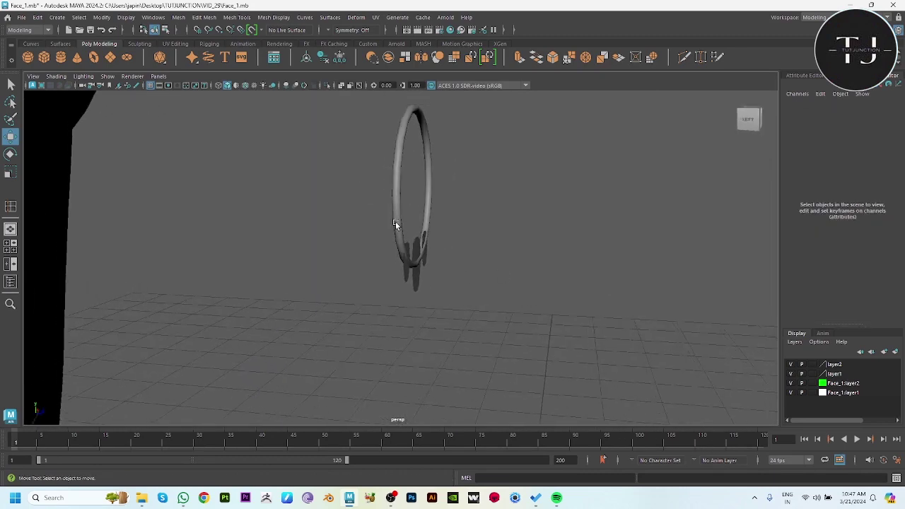
# Nudge the septum ring's position and zoom in on the ring and beads.
pyautogui.click(394, 222)
pyautogui.moveTo(465, 197); pyautogui.dragTo(460, 186)
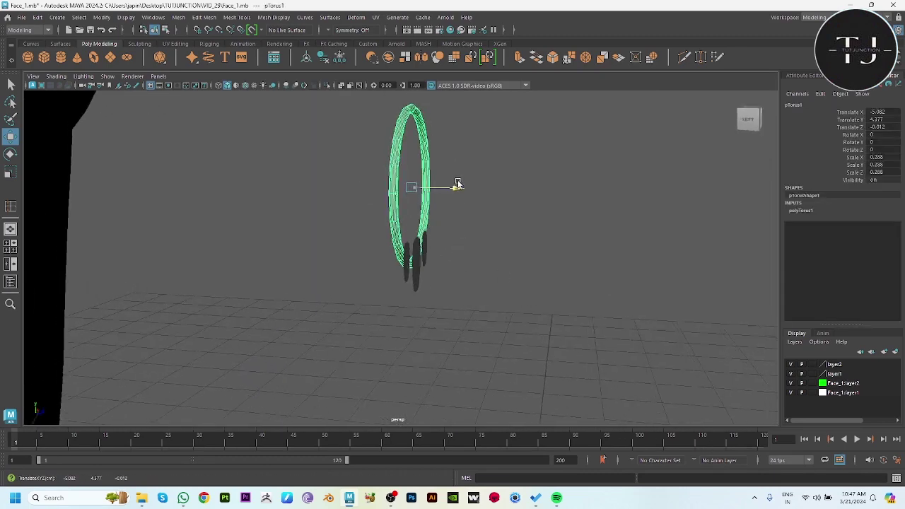
pyautogui.click(507, 248)
pyautogui.keyDown('alt'); pyautogui.moveTo(507, 248); pyautogui.dragTo(506, 351, button='right'); pyautogui.keyUp('alt')
pyautogui.keyDown('alt'); pyautogui.moveTo(506, 351); pyautogui.dragTo(439, 297); pyautogui.keyUp('alt')
# Marquee-select all three beads together in object mode.
pyautogui.click(354, 272)
pyautogui.moveTo(205, 192); pyautogui.dragTo(552, 394)
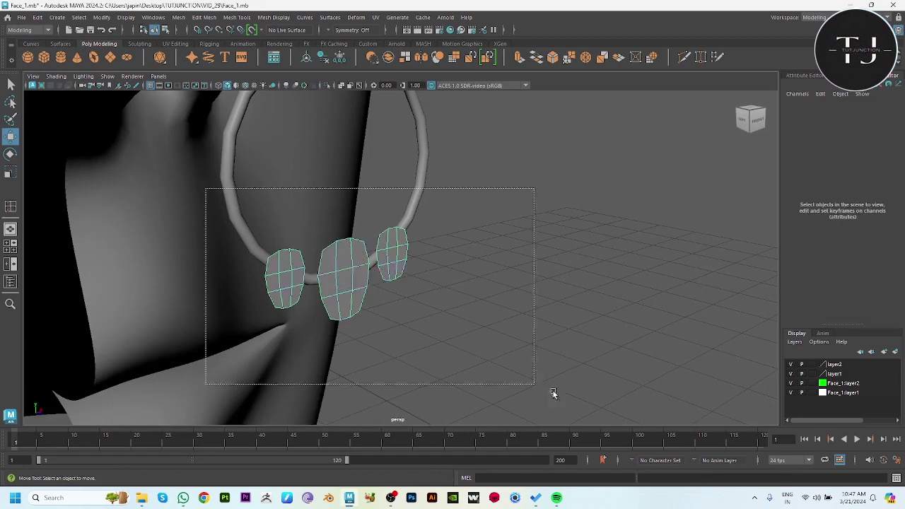
pyautogui.keyDown('alt'); pyautogui.moveTo(446, 283); pyautogui.dragTo(475, 288); pyautogui.keyUp('alt')
pyautogui.moveTo(475, 288); pyautogui.dragTo(608, 273, button='right')
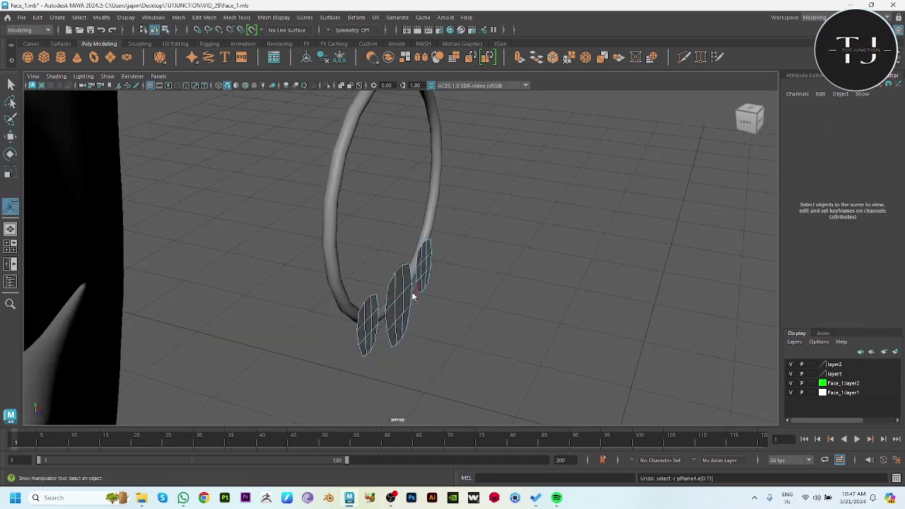
pyautogui.press('q')
pyautogui.moveTo(289, 197); pyautogui.dragTo(481, 382)
# Extrude the bead faces outward slightly to give them thickness.
pyautogui.hotkey('ctrl', 'e')
pyautogui.keyDown('alt'); pyautogui.moveTo(485, 307); pyautogui.dragTo(454, 282); pyautogui.keyUp('alt')
pyautogui.press('w')
pyautogui.click(497, 293)
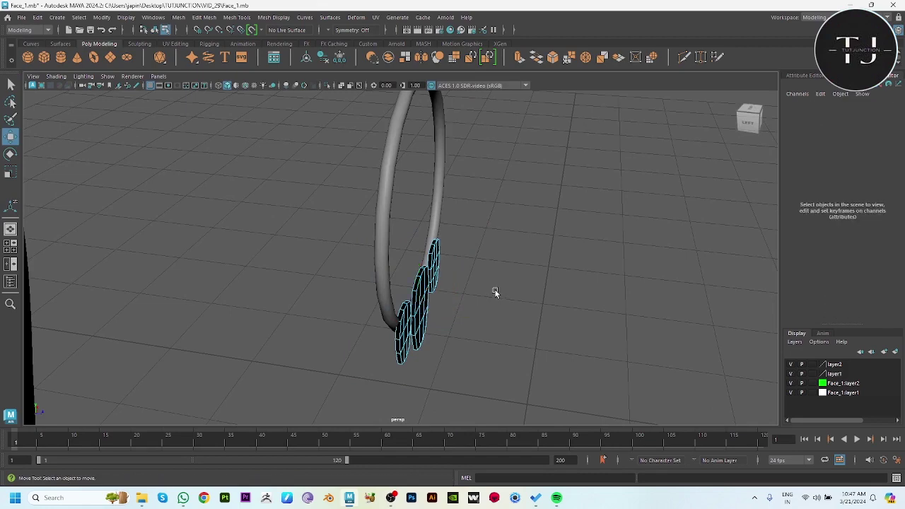
pyautogui.keyDown('alt'); pyautogui.moveTo(570, 314); pyautogui.dragTo(617, 313); pyautogui.keyUp('alt')
pyautogui.hotkey('ctrl', 'z')
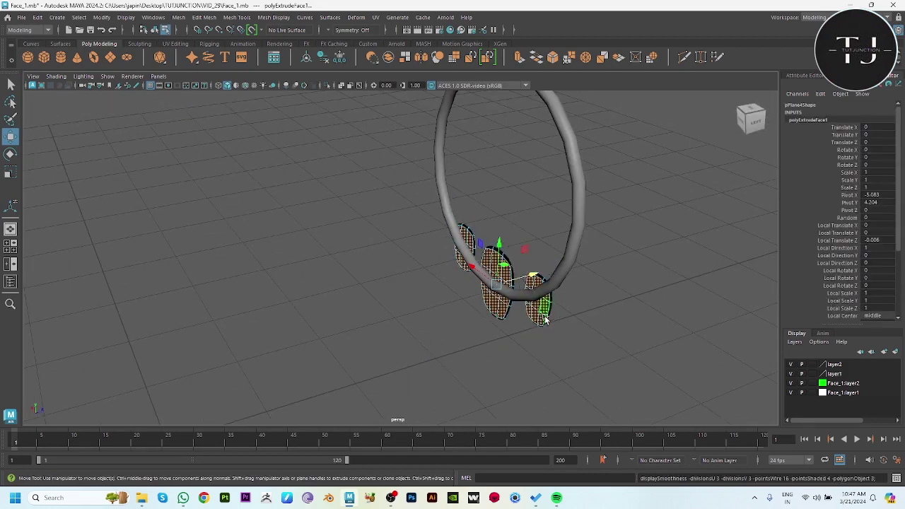
pyautogui.scroll(5, 452, 298)
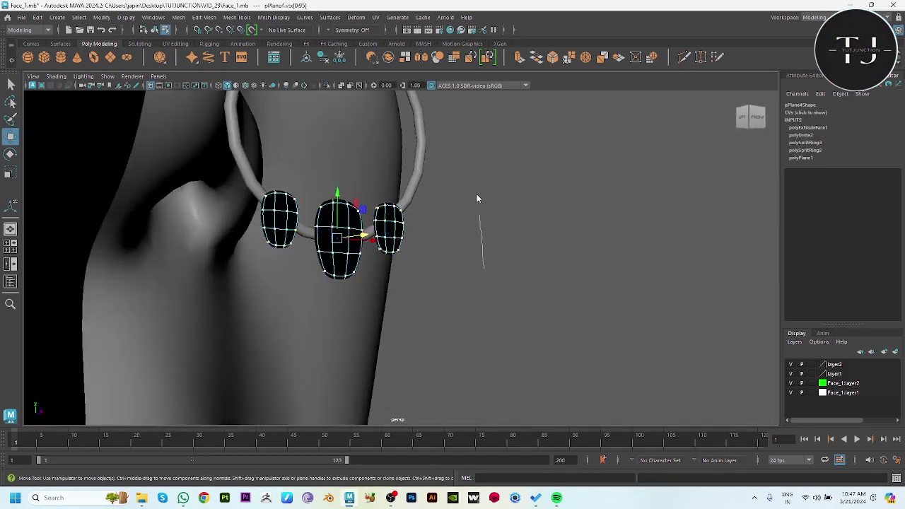
# Combine the three beads into one mesh and reselect the combined bead object.
pyautogui.press('t')
pyautogui.keyDown('alt'); pyautogui.moveTo(510, 170); pyautogui.dragTo(479, 293); pyautogui.keyUp('alt')
pyautogui.hotkey('ctrl', 'z')
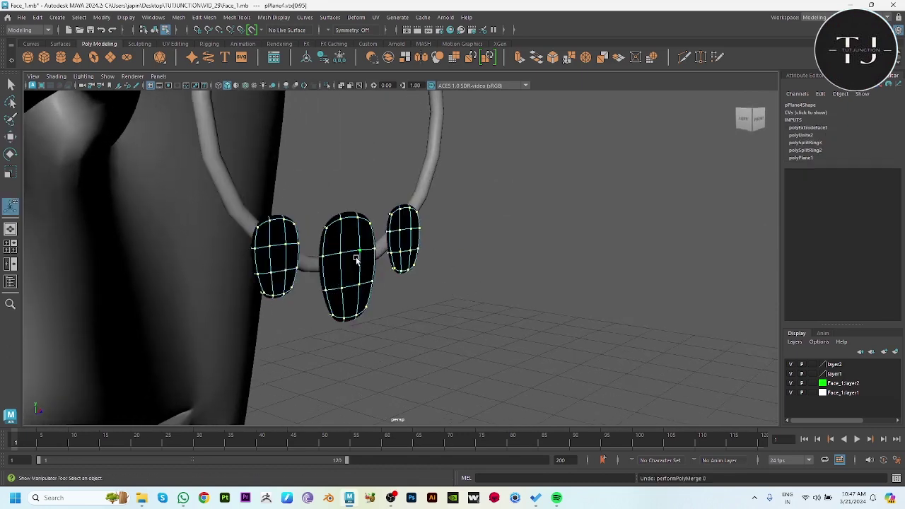
pyautogui.moveTo(356, 260); pyautogui.dragTo(436, 195, button='right')
pyautogui.press('q')
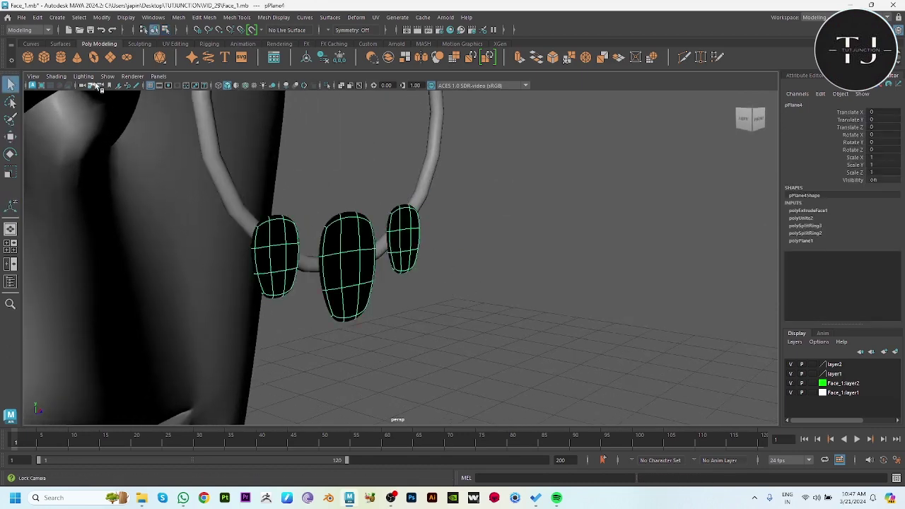
pyautogui.click(92, 75)
pyautogui.click(89, 143)
pyautogui.click(425, 330)
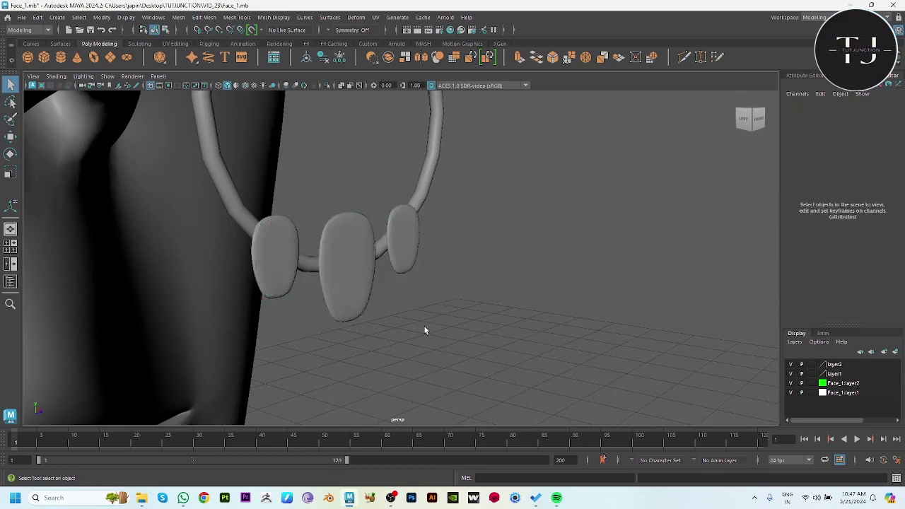
pyautogui.moveTo(425, 330)
pyautogui.keyDown('alt'); pyautogui.mouseDown()
pyautogui.moveTo(467, 321)
pyautogui.moveTo(620, 414)
pyautogui.mouseUp(); pyautogui.keyUp('alt')
pyautogui.click(457, 298)
pyautogui.keyDown('alt'); pyautogui.moveTo(635, 319); pyautogui.dragTo(592, 312); pyautogui.keyUp('alt')
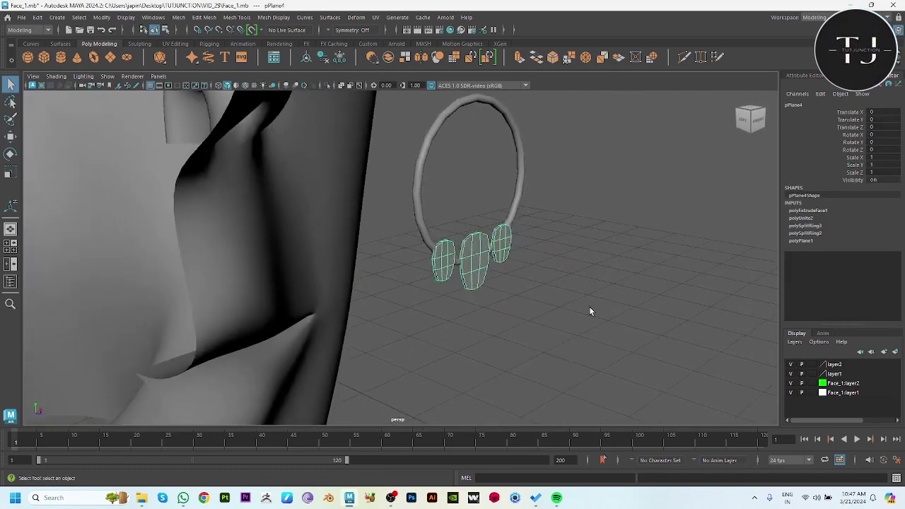
pyautogui.scroll(3, 590, 312)
pyautogui.keyDown('alt'); pyautogui.moveTo(509, 300); pyautogui.dragTo(542, 299); pyautogui.keyUp('alt')
pyautogui.scroll(2, 400, 290)
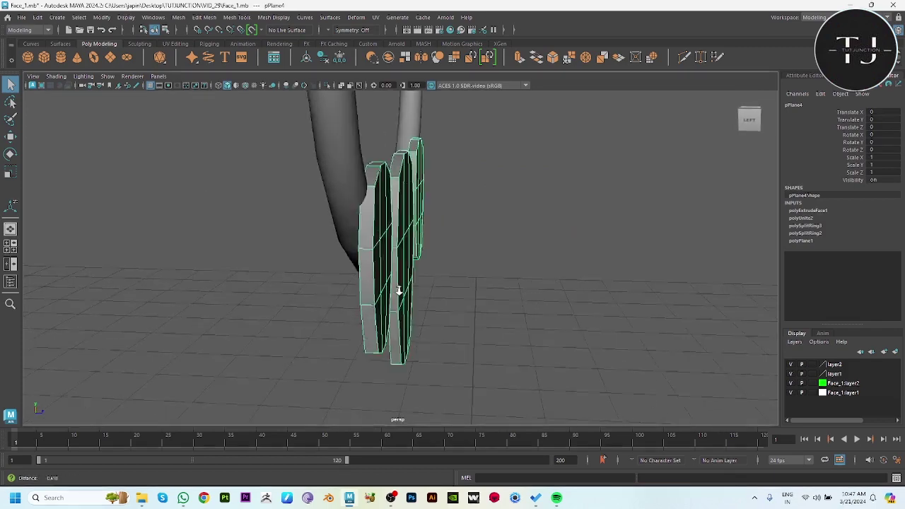
pyautogui.scroll(3, 400, 290)
pyautogui.moveTo(357, 181); pyautogui.dragTo(353, 146, button='right')
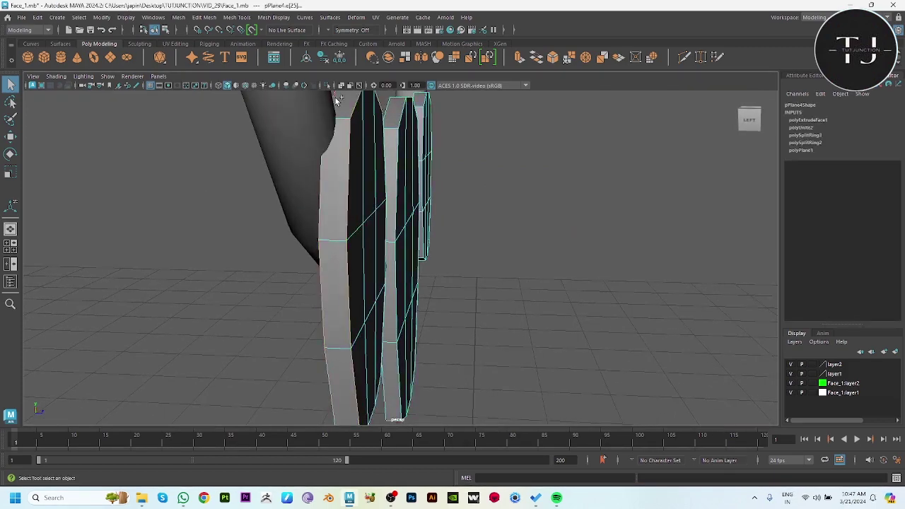
pyautogui.moveTo(453, 271)
pyautogui.keyDown('alt'); pyautogui.mouseDown()
pyautogui.moveTo(425, 277)
pyautogui.moveTo(345, 245)
pyautogui.moveTo(358, 242)
pyautogui.mouseUp(); pyautogui.keyUp('alt')
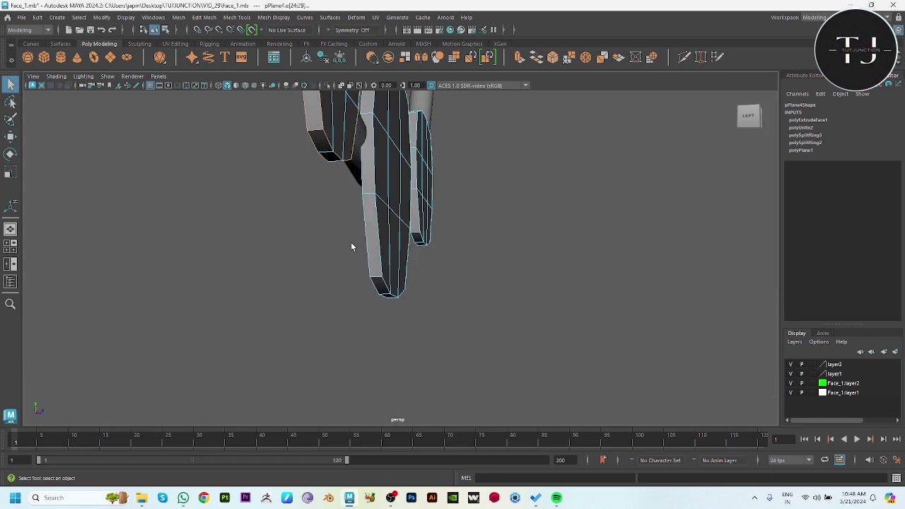
pyautogui.hotkey('ctrl', 'z')
pyautogui.moveTo(491, 292)
pyautogui.keyDown('alt'); pyautogui.mouseDown()
pyautogui.moveTo(403, 289)
pyautogui.moveTo(421, 277)
pyautogui.mouseUp(); pyautogui.keyUp('alt')
pyautogui.keyDown('alt'); pyautogui.moveTo(580, 303); pyautogui.dragTo(516, 283); pyautogui.keyUp('alt')
pyautogui.moveTo(502, 182)
pyautogui.keyDown('alt'); pyautogui.mouseDown()
pyautogui.moveTo(530, 278)
pyautogui.moveTo(498, 315)
pyautogui.moveTo(462, 337)
pyautogui.mouseUp(); pyautogui.keyUp('alt')
# Bevel the bead edges at fraction 0.29 so they become rounded, pebble-like stones.
pyautogui.keyDown('alt'); pyautogui.moveTo(511, 361); pyautogui.dragTo(458, 290); pyautogui.keyUp('alt')
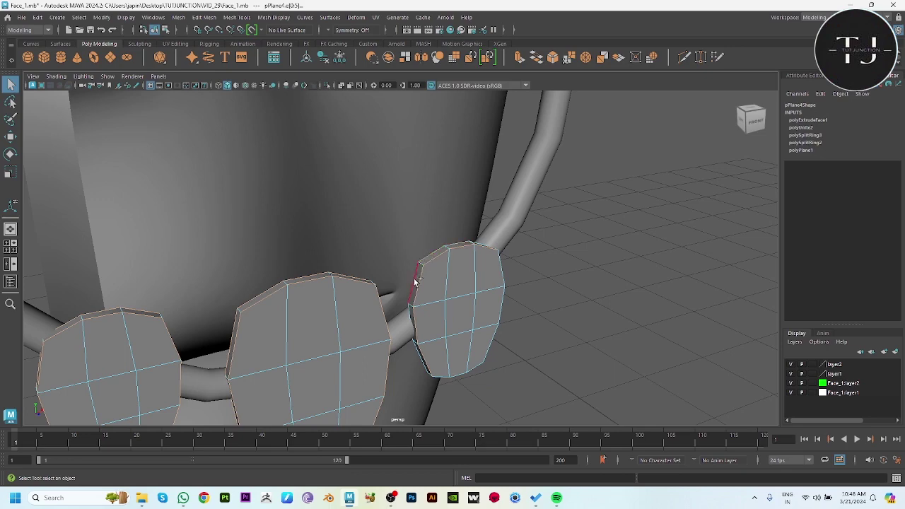
pyautogui.moveTo(495, 273)
pyautogui.keyDown('alt'); pyautogui.mouseDown()
pyautogui.moveTo(572, 299)
pyautogui.moveTo(495, 293)
pyautogui.moveTo(619, 363)
pyautogui.moveTo(516, 277)
pyautogui.moveTo(510, 227)
pyautogui.mouseUp(); pyautogui.keyUp('alt')
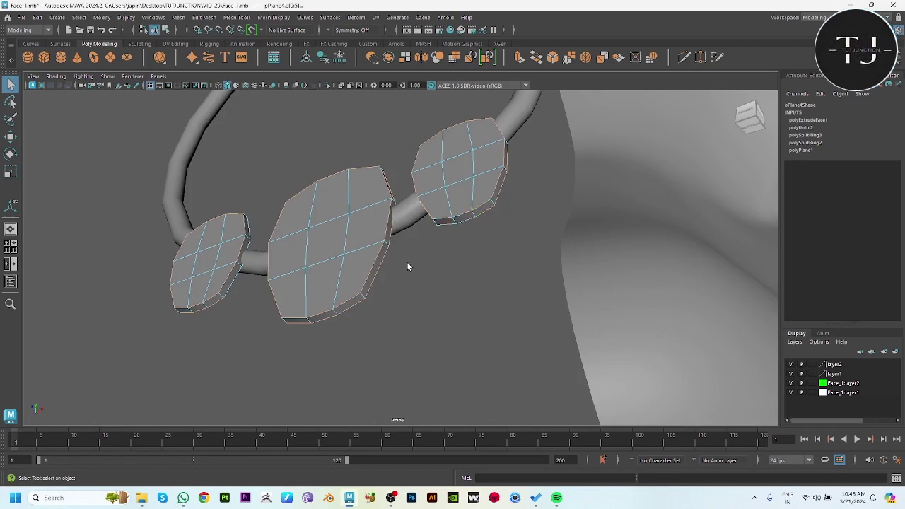
pyautogui.moveTo(408, 266); pyautogui.dragTo(401, 268, button='right')
pyautogui.keyDown('alt'); pyautogui.moveTo(457, 343); pyautogui.dragTo(297, 366); pyautogui.keyUp('alt')
pyautogui.moveTo(297, 366)
pyautogui.keyDown('alt'); pyautogui.mouseDown(button='right')
pyautogui.moveTo(357, 282)
pyautogui.moveTo(335, 319)
pyautogui.mouseUp(button='right'); pyautogui.keyUp('alt')
pyautogui.moveTo(335, 319)
pyautogui.keyDown('alt'); pyautogui.mouseDown()
pyautogui.moveTo(431, 283)
pyautogui.moveTo(283, 314)
pyautogui.moveTo(342, 283)
pyautogui.moveTo(373, 204)
pyautogui.mouseUp(); pyautogui.keyUp('alt')
pyautogui.moveTo(372, 204)
pyautogui.keyDown('shift'); pyautogui.mouseDown(button='right')
pyautogui.moveTo(414, 205)
pyautogui.moveTo(447, 262)
pyautogui.mouseUp(button='right'); pyautogui.keyUp('shift')
pyautogui.scroll(-3, 507, 305)
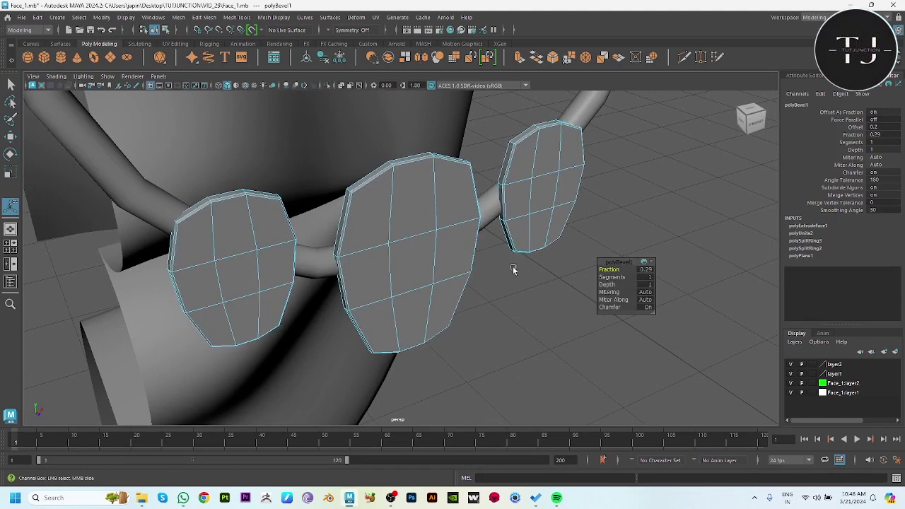
pyautogui.press('q')
pyautogui.press('F8')
# Preview the beads smoothed and orbit to an angled view of the nose ring.
pyautogui.press('w')
pyautogui.press('3')
pyautogui.click(605, 356)
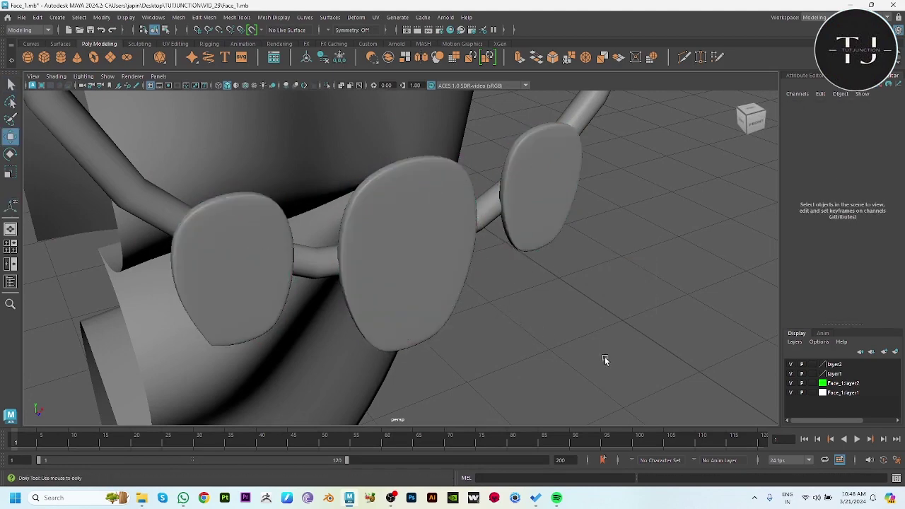
pyautogui.keyDown('alt'); pyautogui.moveTo(605, 357); pyautogui.dragTo(401, 288); pyautogui.keyUp('alt')
pyautogui.scroll(2, 334, 273)
pyautogui.moveTo(334, 275)
pyautogui.keyDown('alt'); pyautogui.mouseDown()
pyautogui.moveTo(431, 303)
pyautogui.moveTo(455, 299)
pyautogui.mouseUp(); pyautogui.keyUp('alt')
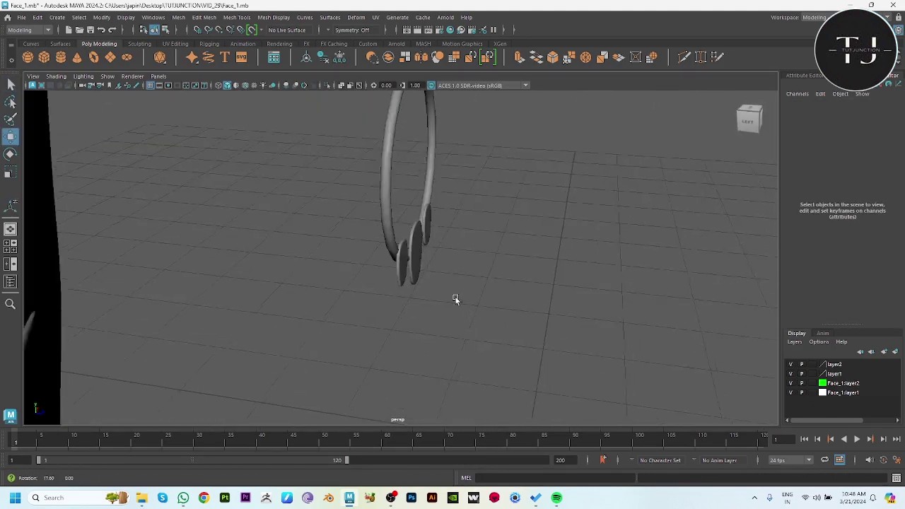
# Inspect the ring up close from front and side, then select the hoop and beads.
pyautogui.click(414, 267)
pyautogui.moveTo(414, 267)
pyautogui.keyDown('alt'); pyautogui.mouseDown()
pyautogui.moveTo(574, 316)
pyautogui.moveTo(481, 309)
pyautogui.mouseUp(); pyautogui.keyUp('alt')
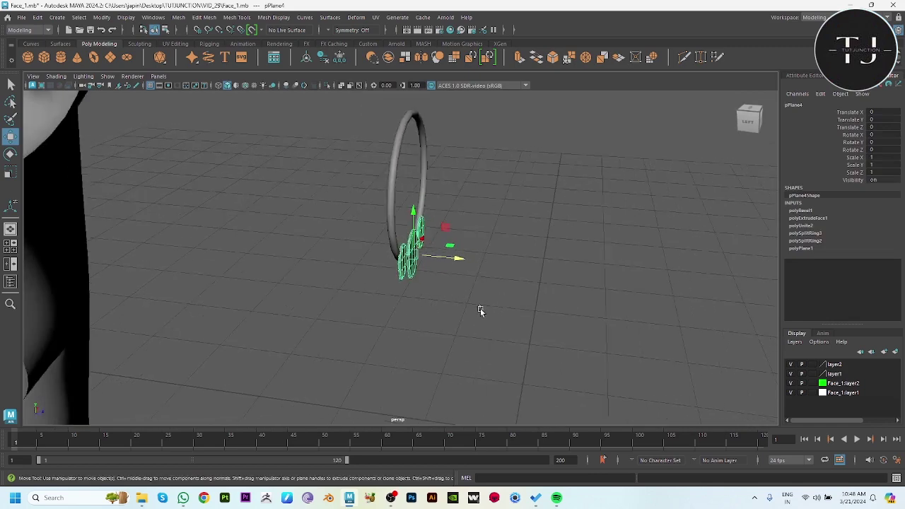
pyautogui.click(481, 309)
pyautogui.scroll(3, 515, 360)
pyautogui.keyDown('alt'); pyautogui.moveTo(515, 360); pyautogui.dragTo(522, 362); pyautogui.keyUp('alt')
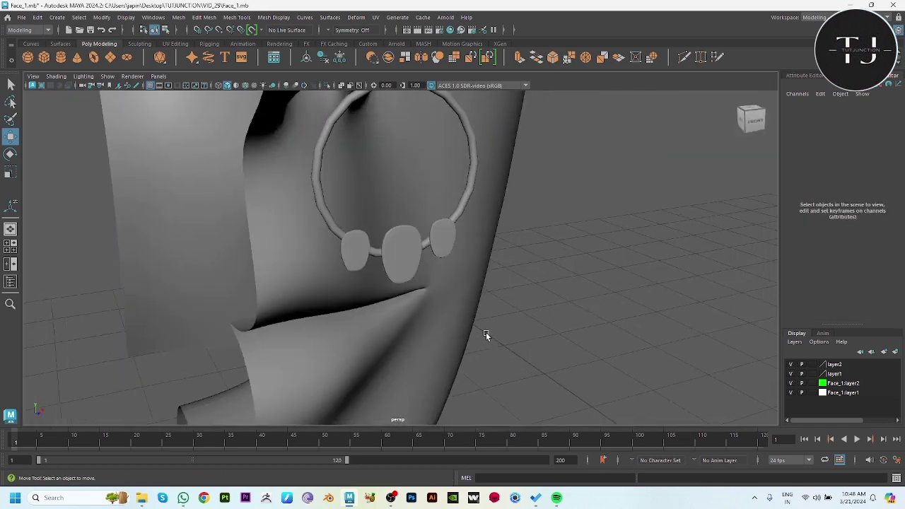
pyautogui.moveTo(552, 280)
pyautogui.keyDown('alt'); pyautogui.mouseDown()
pyautogui.moveTo(452, 269)
pyautogui.moveTo(463, 260)
pyautogui.moveTo(396, 236)
pyautogui.moveTo(479, 298)
pyautogui.mouseUp(); pyautogui.keyUp('alt')
pyautogui.click(392, 233)
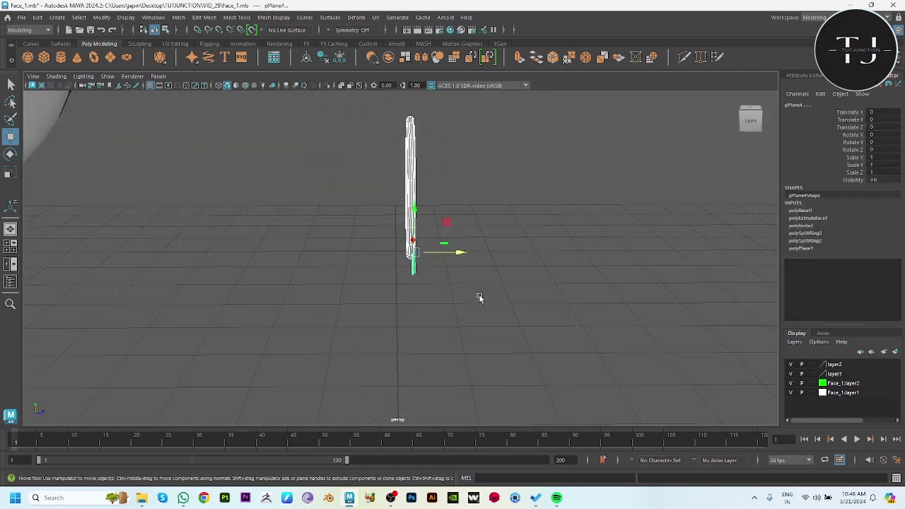
pyautogui.click(177, 17)
# Combine the hoop and beads into one mesh, then trial and undo a Tension deformer.
pyautogui.click(192, 50)
pyautogui.press('f')
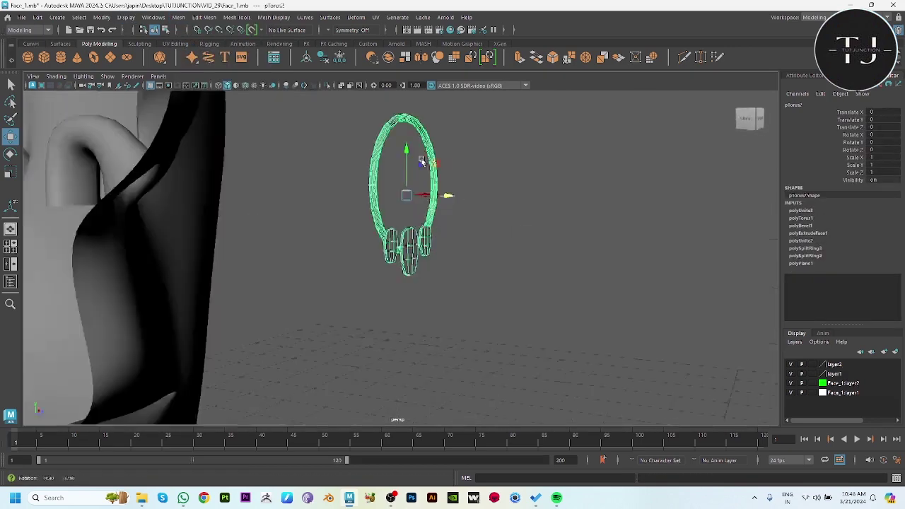
pyautogui.click(356, 17)
pyautogui.click(388, 81)
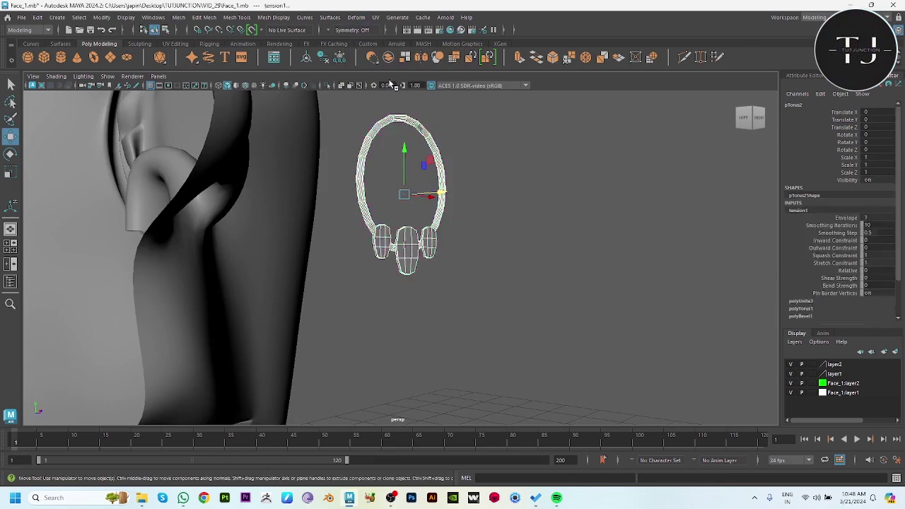
pyautogui.hotkey('ctrl', 'z')
# Trial a Lattice deformer around the combined ring, then undo it.
pyautogui.click(356, 17)
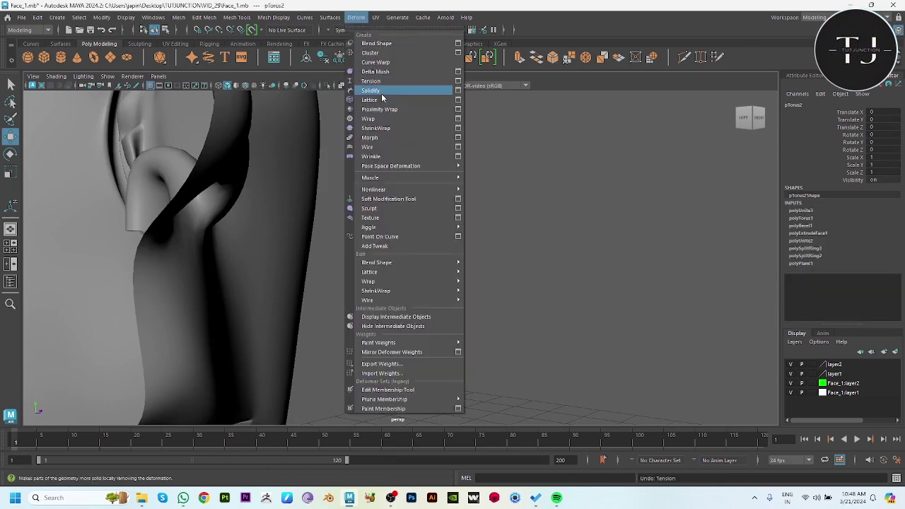
pyautogui.click(382, 100)
pyautogui.moveTo(477, 207)
pyautogui.keyDown('alt'); pyautogui.mouseDown()
pyautogui.moveTo(578, 228)
pyautogui.moveTo(508, 227)
pyautogui.mouseUp(); pyautogui.keyUp('alt')
pyautogui.click(529, 223)
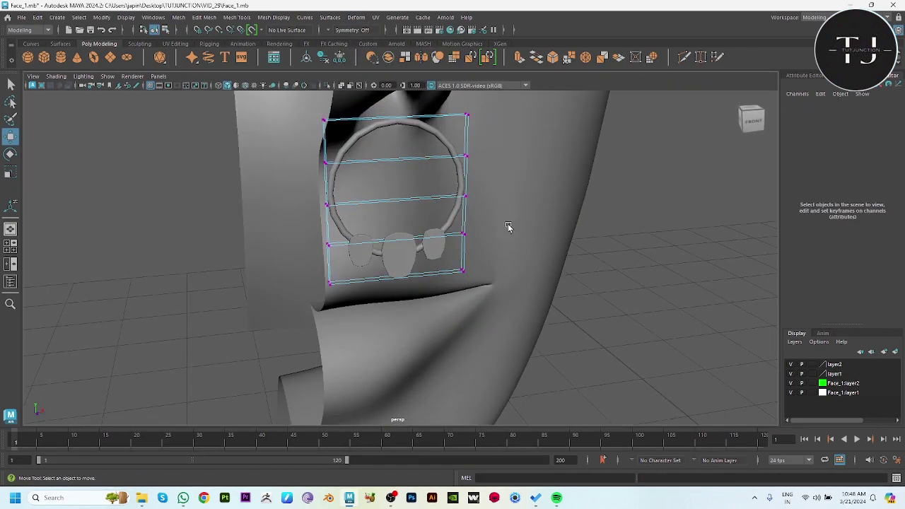
pyautogui.hotkey('ctrl', 'z')
pyautogui.hotkey('ctrl', 'z')
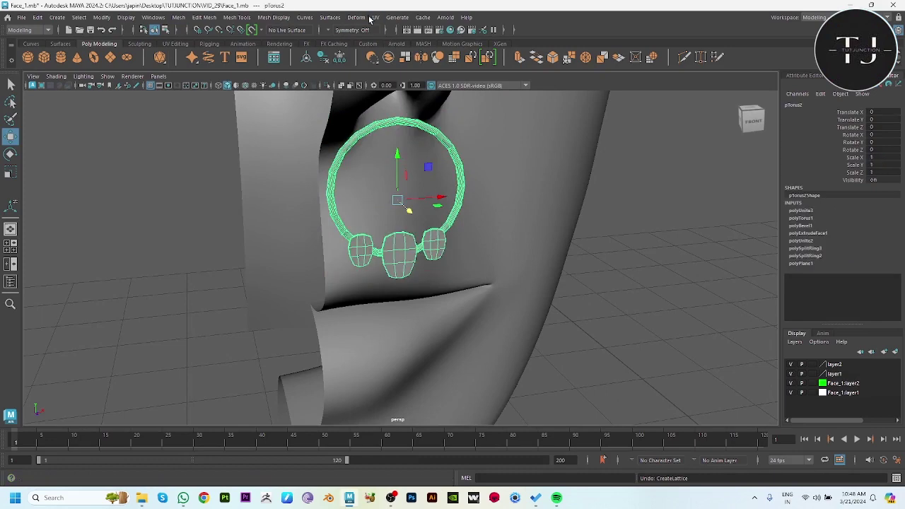
pyautogui.click(358, 17)
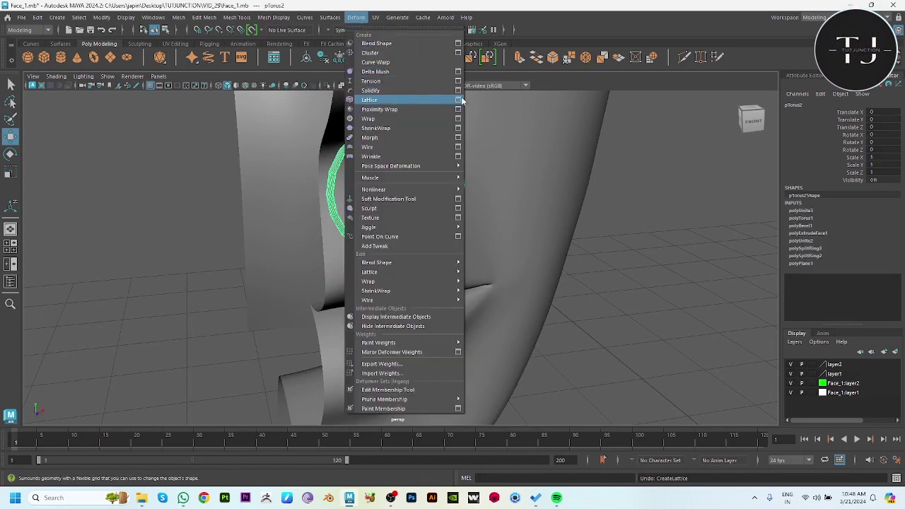
# Create a 5×5×5 lattice around the nose ring from the Lattice options.
pyautogui.click(458, 99)
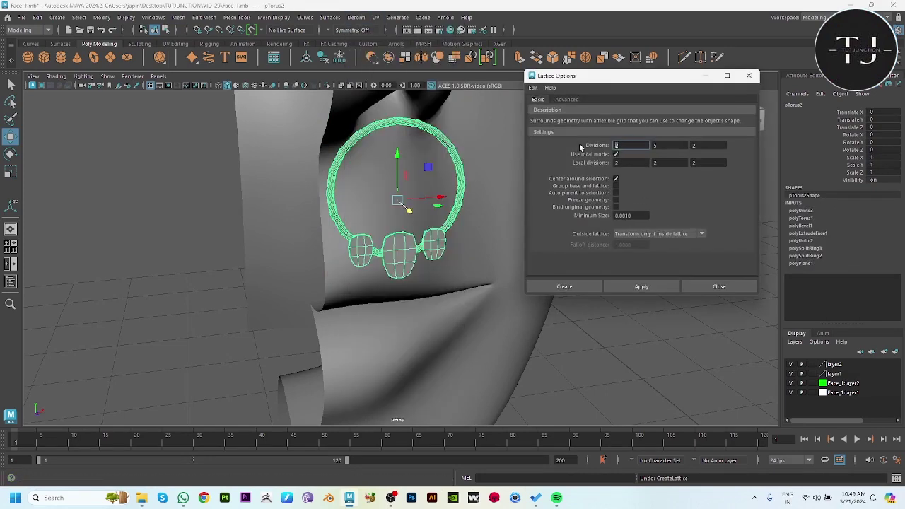
pyautogui.click(642, 287)
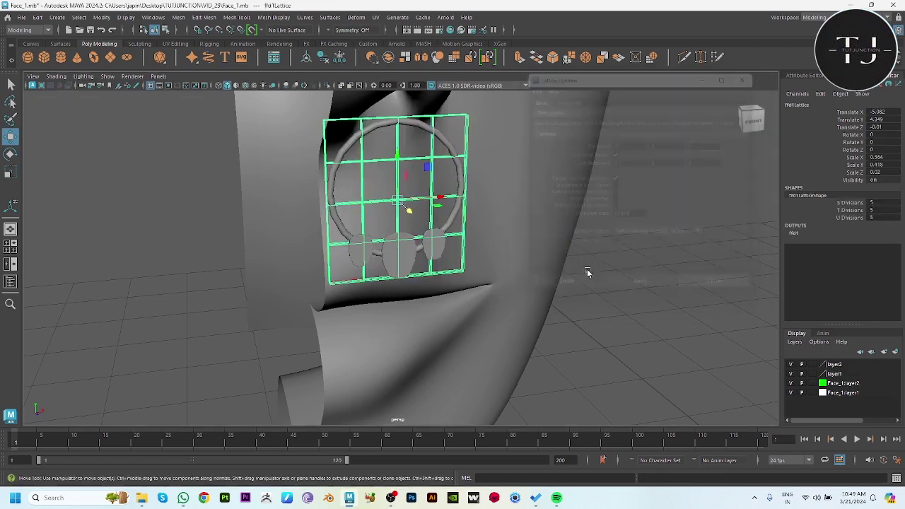
pyautogui.keyDown('alt'); pyautogui.moveTo(587, 271); pyautogui.dragTo(632, 229); pyautogui.keyUp('alt')
pyautogui.click(534, 237)
# Select and move rows of lattice points to start bending the ring, undoing a sideways slide.
pyautogui.keyDown('alt'); pyautogui.moveTo(534, 236); pyautogui.dragTo(436, 207); pyautogui.keyUp('alt')
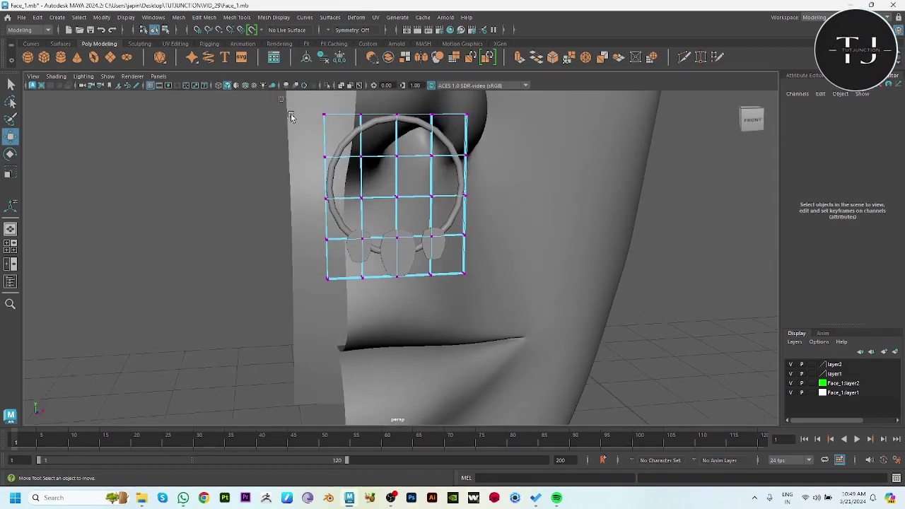
pyautogui.moveTo(341, 313)
pyautogui.mouseDown()
pyautogui.moveTo(449, 125)
pyautogui.moveTo(515, 346)
pyautogui.mouseUp()
pyautogui.moveTo(514, 346)
pyautogui.keyDown('alt'); pyautogui.mouseDown()
pyautogui.moveTo(448, 212)
pyautogui.moveTo(439, 215)
pyautogui.moveTo(445, 225)
pyautogui.moveTo(423, 223)
pyautogui.mouseUp(); pyautogui.keyUp('alt')
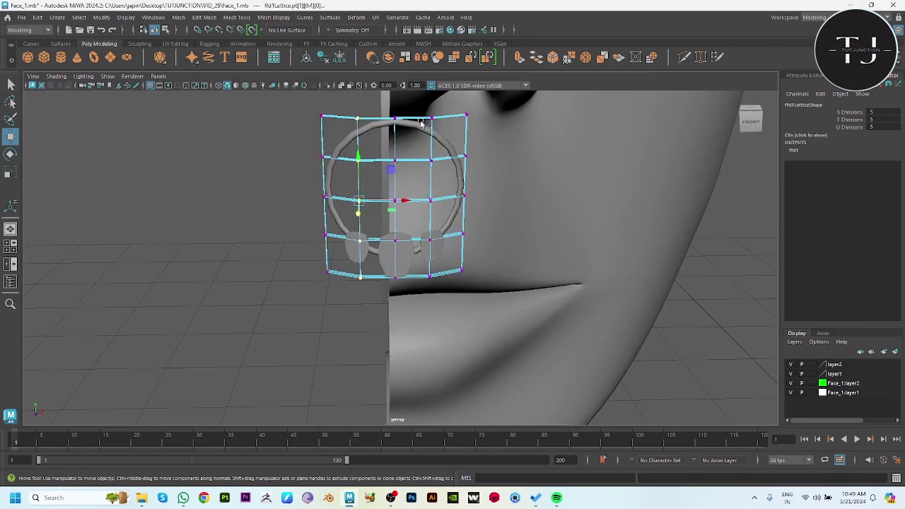
pyautogui.moveTo(435, 236); pyautogui.dragTo(525, 252)
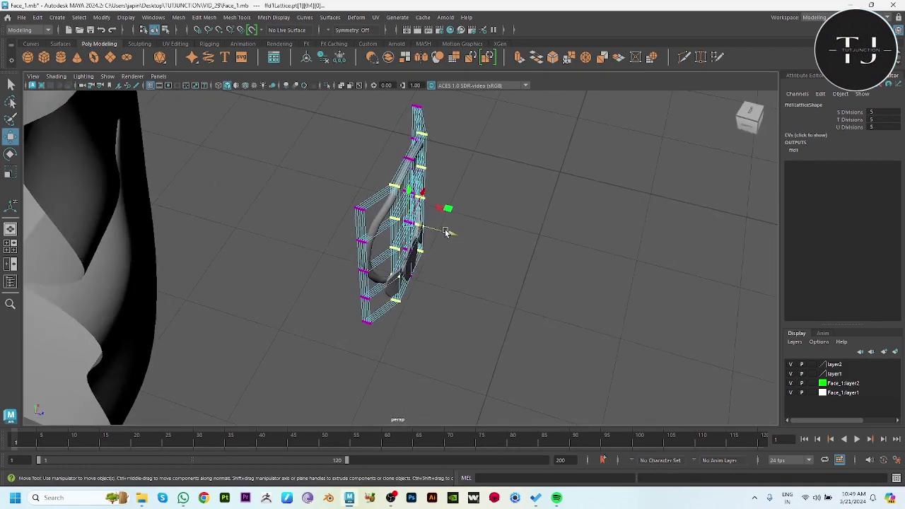
pyautogui.moveTo(449, 233); pyautogui.dragTo(440, 231)
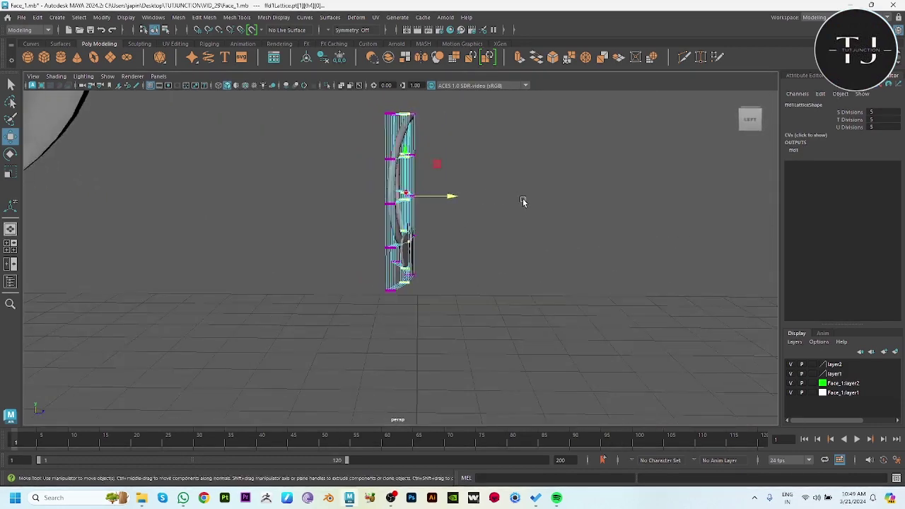
pyautogui.keyDown('alt'); pyautogui.moveTo(522, 202); pyautogui.dragTo(292, 104); pyautogui.keyUp('alt')
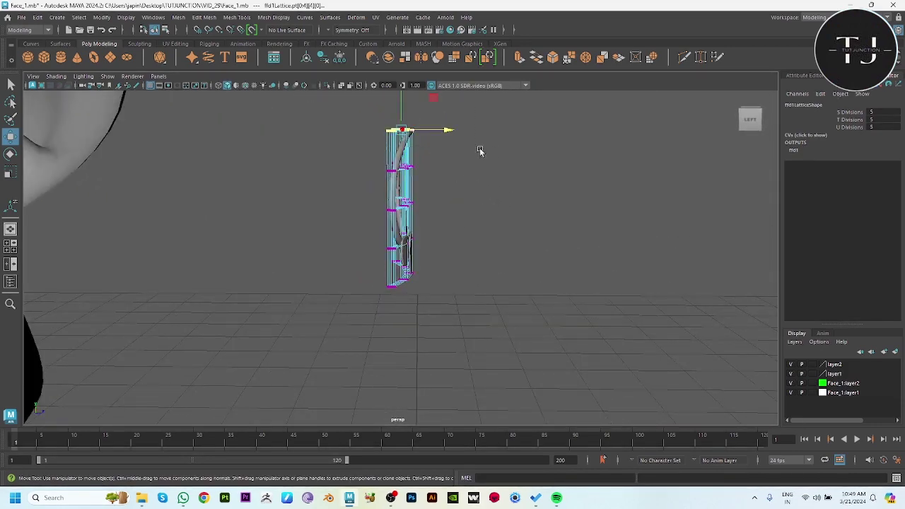
pyautogui.moveTo(452, 131); pyautogui.dragTo(447, 131)
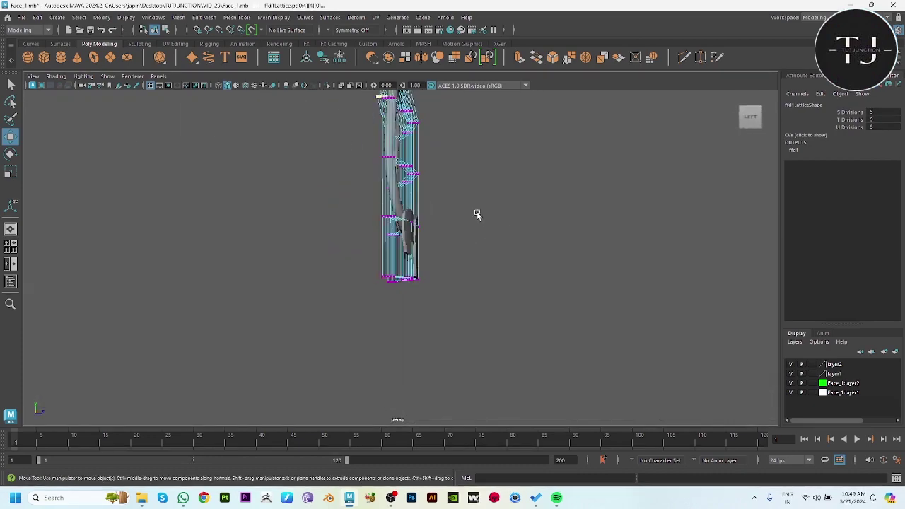
pyautogui.hotkey('ctrl', 'z')
pyautogui.moveTo(449, 204); pyautogui.dragTo(381, 184)
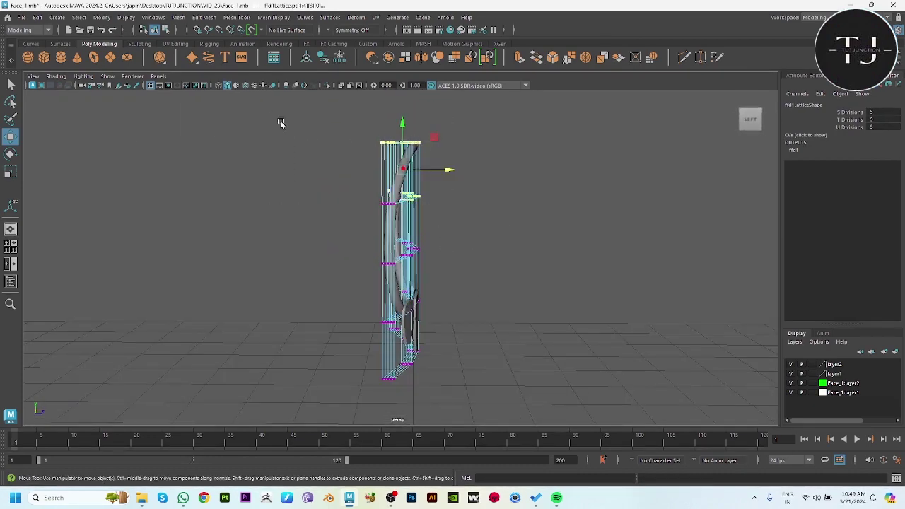
# Tilt the top lattice rows and shift lower rows outward so the ring curves in profile.
pyautogui.press('e')
pyautogui.moveTo(446, 145)
pyautogui.mouseDown()
pyautogui.moveTo(435, 169)
pyautogui.moveTo(426, 165)
pyautogui.mouseUp()
pyautogui.press('w')
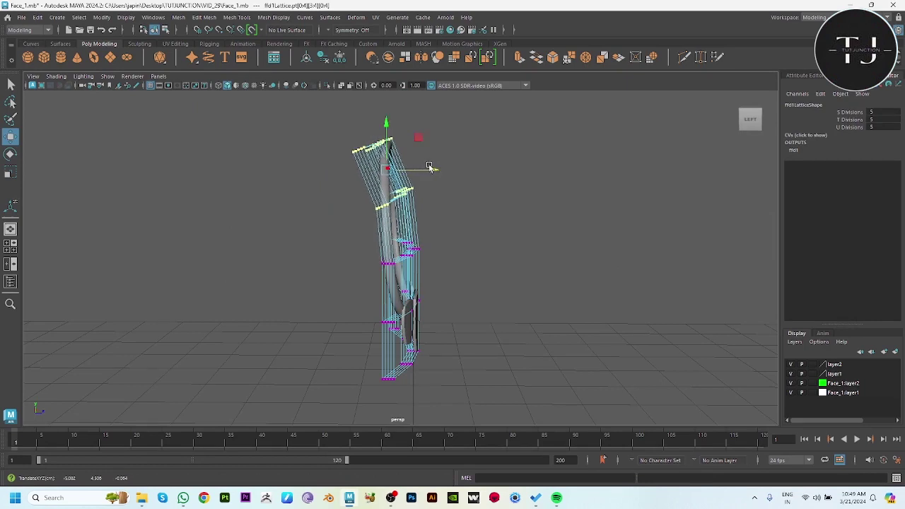
pyautogui.moveTo(272, 116); pyautogui.dragTo(337, 151)
pyautogui.moveTo(434, 198)
pyautogui.mouseDown()
pyautogui.moveTo(444, 199)
pyautogui.moveTo(366, 243)
pyautogui.moveTo(435, 264)
pyautogui.moveTo(453, 251)
pyautogui.mouseUp()
pyautogui.keyDown('alt'); pyautogui.moveTo(440, 288); pyautogui.dragTo(442, 293); pyautogui.keyUp('alt')
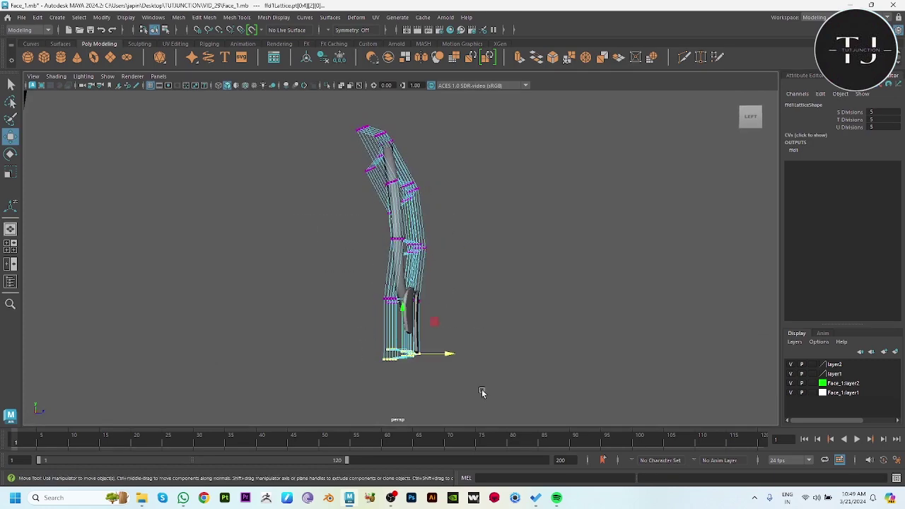
pyautogui.moveTo(453, 355); pyautogui.dragTo(444, 358)
# Delete the beaded ring's history to drop the lattice while keeping the bend.
pyautogui.click(568, 229)
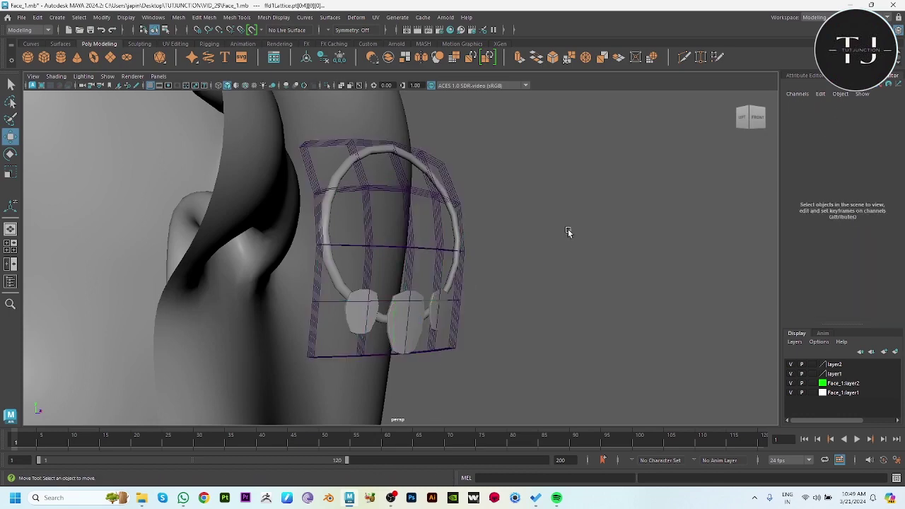
pyautogui.click(419, 314)
pyautogui.click(38, 18)
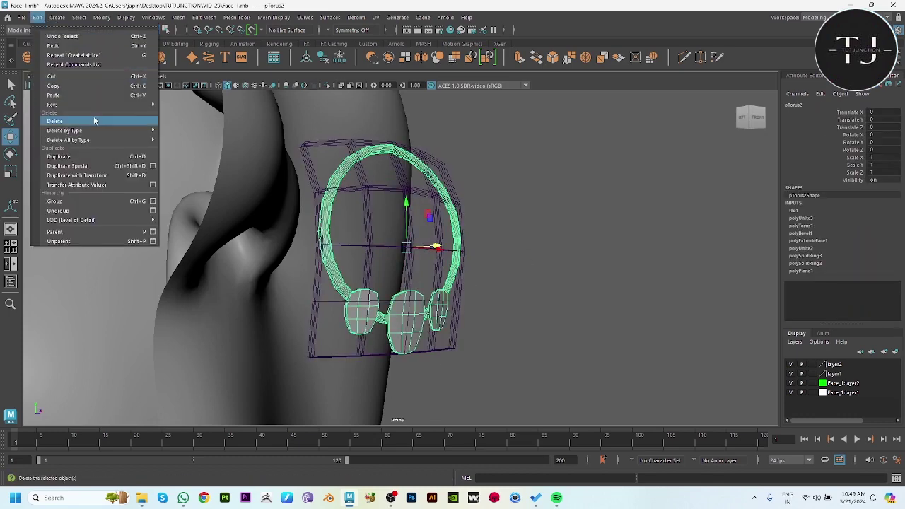
pyautogui.click(180, 130)
pyautogui.click(559, 200)
# Move the ring over to the nose, to translate Z -1.028.
pyautogui.moveTo(558, 205)
pyautogui.keyDown('alt'); pyautogui.mouseDown()
pyautogui.moveTo(559, 241)
pyautogui.moveTo(439, 230)
pyautogui.mouseUp(); pyautogui.keyUp('alt')
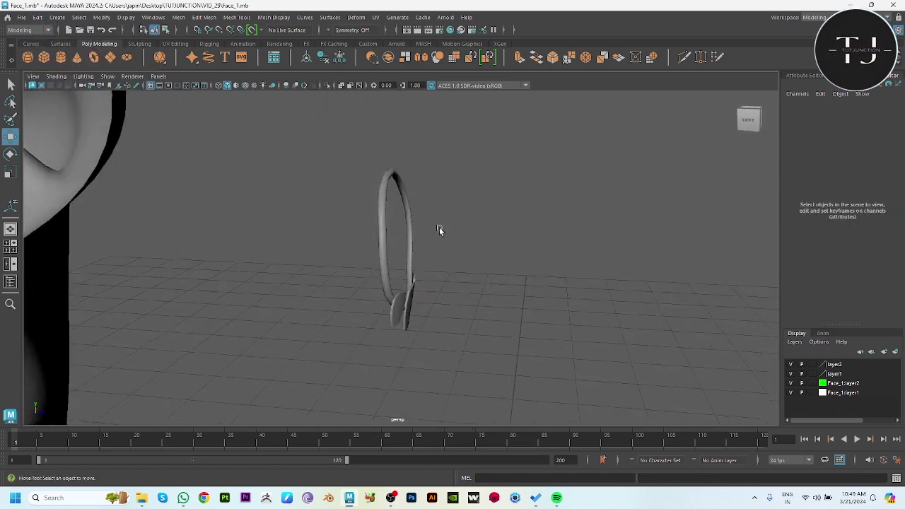
pyautogui.keyDown('alt'); pyautogui.moveTo(486, 280); pyautogui.dragTo(341, 226); pyautogui.keyUp('alt')
pyautogui.click(402, 248)
pyautogui.moveTo(448, 269)
pyautogui.keyDown('alt'); pyautogui.mouseDown()
pyautogui.moveTo(459, 254)
pyautogui.moveTo(342, 249)
pyautogui.moveTo(273, 262)
pyautogui.mouseUp(); pyautogui.keyUp('alt')
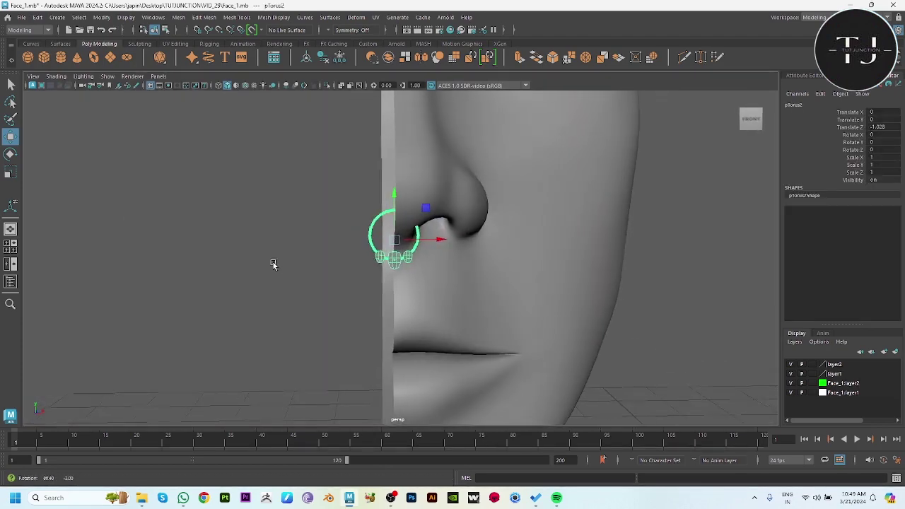
# Nudge the nose ring along Z toward translate Z -1.232.
pyautogui.scroll(3, 273, 262)
pyautogui.keyDown('alt'); pyautogui.moveTo(396, 283); pyautogui.dragTo(549, 299); pyautogui.keyUp('alt')
pyautogui.scroll(-2, 450, 298)
pyautogui.moveTo(451, 297)
pyautogui.keyDown('alt'); pyautogui.mouseDown()
pyautogui.moveTo(363, 273)
pyautogui.moveTo(358, 259)
pyautogui.moveTo(424, 262)
pyautogui.moveTo(408, 258)
pyautogui.moveTo(393, 261)
pyautogui.moveTo(476, 283)
pyautogui.moveTo(367, 347)
pyautogui.mouseUp(); pyautogui.keyUp('alt')
pyautogui.press('r')
pyautogui.press('w')
# Check the ring's fit through the septum in the front, side and perspective views.
pyautogui.press('space')
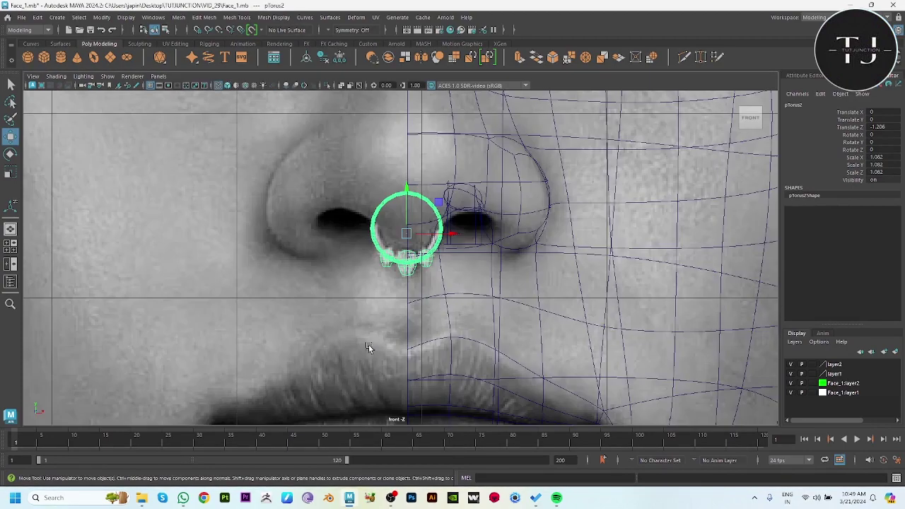
pyautogui.scroll(-3, 419, 344)
pyautogui.scroll(-3, 419, 345)
pyautogui.press('space')
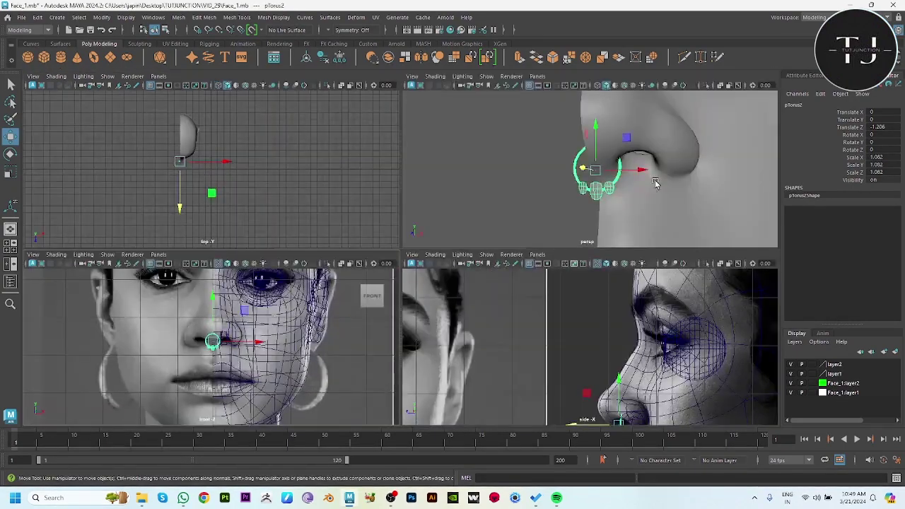
pyautogui.press('space')
pyautogui.scroll(-3, 536, 212)
pyautogui.scroll(-3, 535, 212)
pyautogui.click(649, 313)
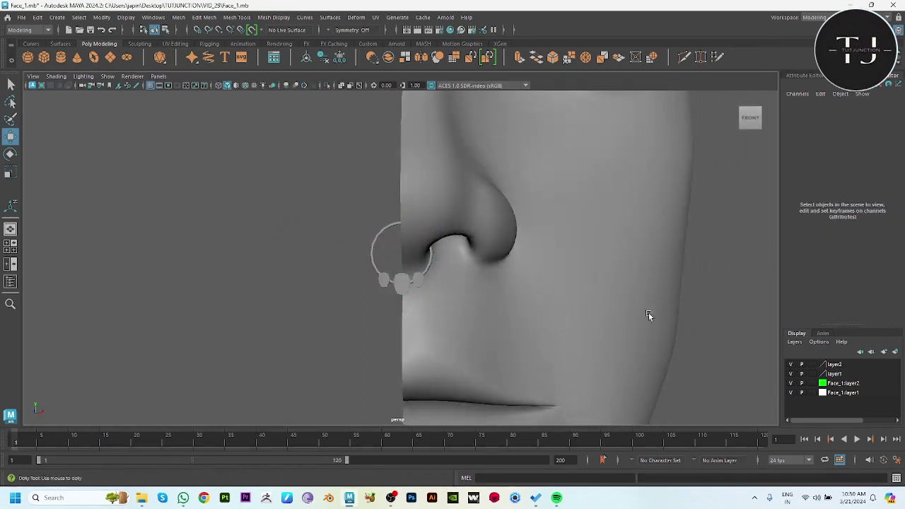
pyautogui.moveTo(648, 313)
pyautogui.keyDown('alt'); pyautogui.mouseDown()
pyautogui.moveTo(399, 285)
pyautogui.moveTo(473, 317)
pyautogui.moveTo(387, 321)
pyautogui.mouseUp(); pyautogui.keyUp('alt')
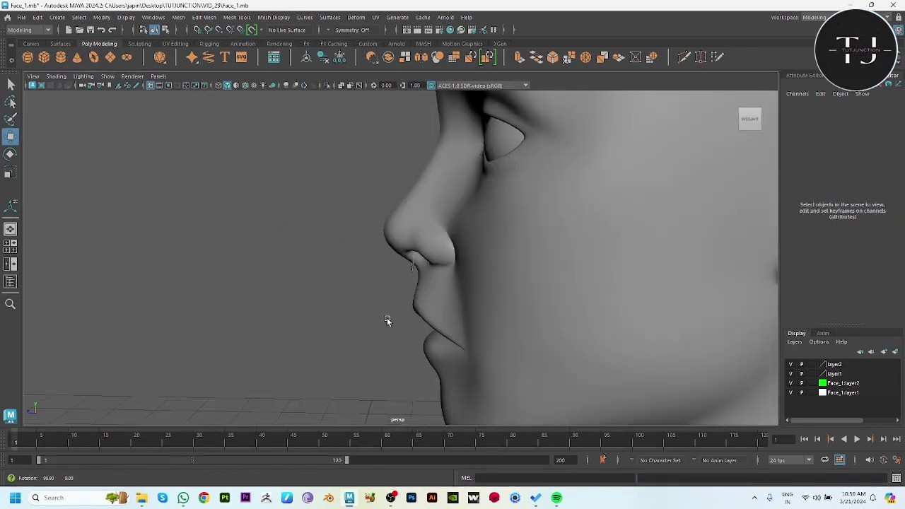
pyautogui.scroll(5, 391, 318)
pyautogui.click(440, 280)
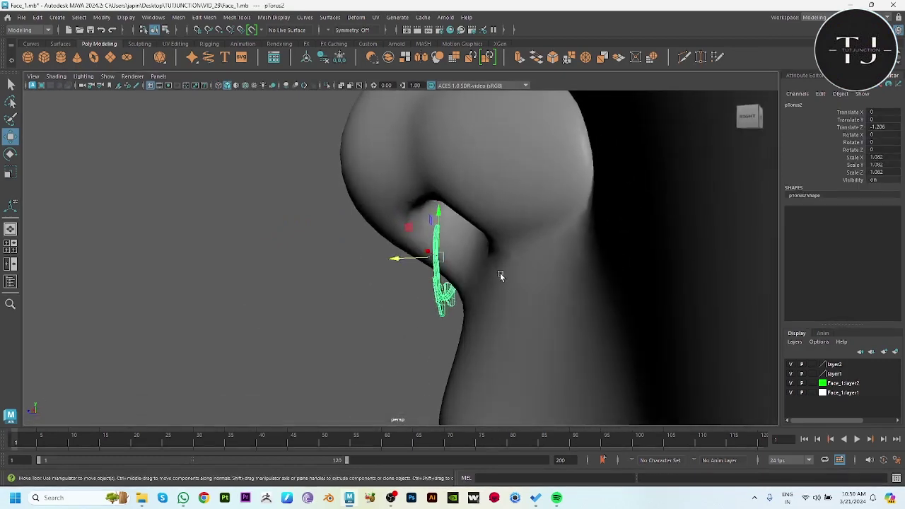
pyautogui.scroll(2, 500, 275)
pyautogui.press('space')
pyautogui.press('space')
pyautogui.scroll(3, 597, 330)
pyautogui.scroll(2, 587, 258)
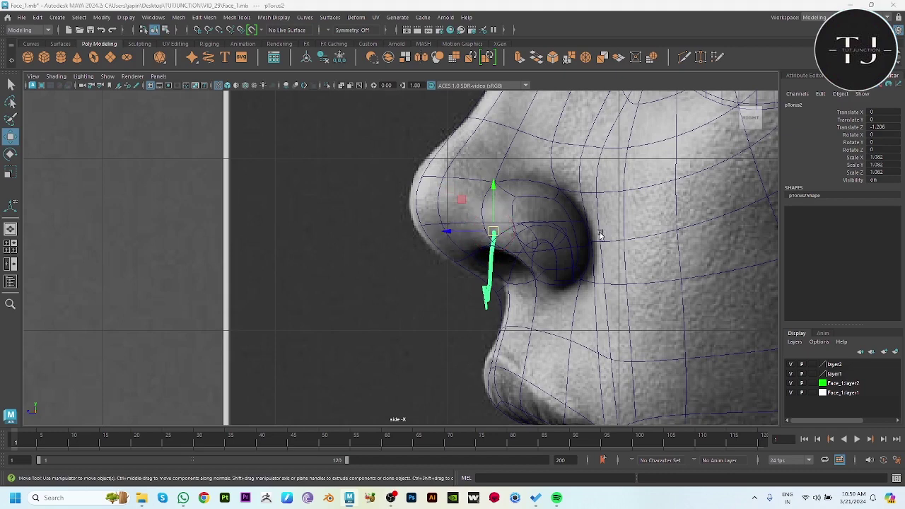
pyautogui.press('space')
pyautogui.press('space')
# Tilt the nose ring slightly around X, to about 2.656°.
pyautogui.press('e')
pyautogui.moveTo(485, 167); pyautogui.dragTo(483, 168)
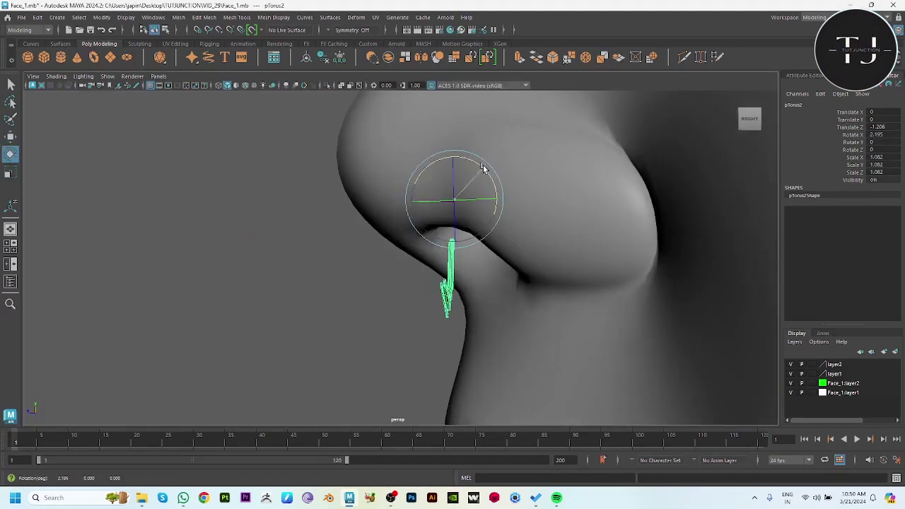
pyautogui.press('w')
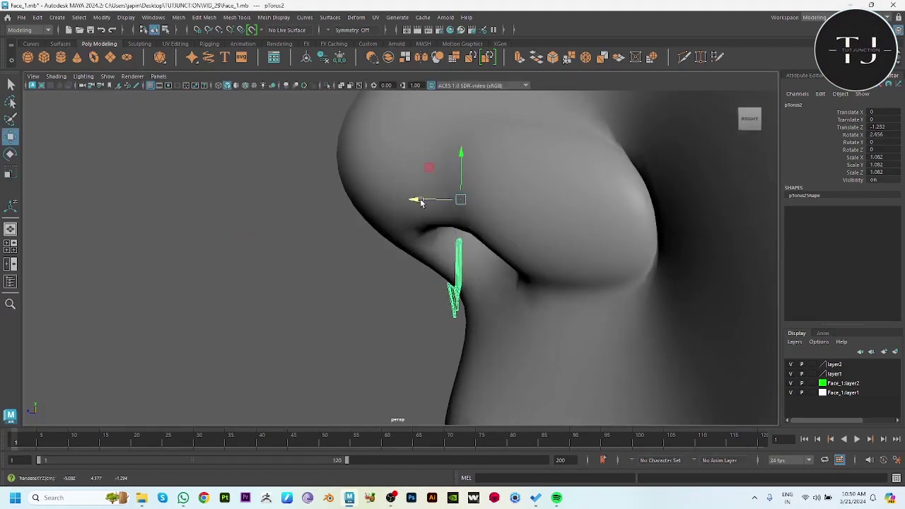
pyautogui.moveTo(420, 202)
pyautogui.keyDown('alt'); pyautogui.mouseDown()
pyautogui.moveTo(509, 222)
pyautogui.moveTo(606, 219)
pyautogui.moveTo(528, 204)
pyautogui.moveTo(415, 202)
pyautogui.mouseUp(); pyautogui.keyUp('alt')
# Review the ring's placement from front and three-quarter views of the head.
pyautogui.click(507, 335)
pyautogui.moveTo(507, 335)
pyautogui.keyDown('alt'); pyautogui.mouseDown()
pyautogui.moveTo(421, 278)
pyautogui.moveTo(395, 282)
pyautogui.mouseUp(); pyautogui.keyUp('alt')
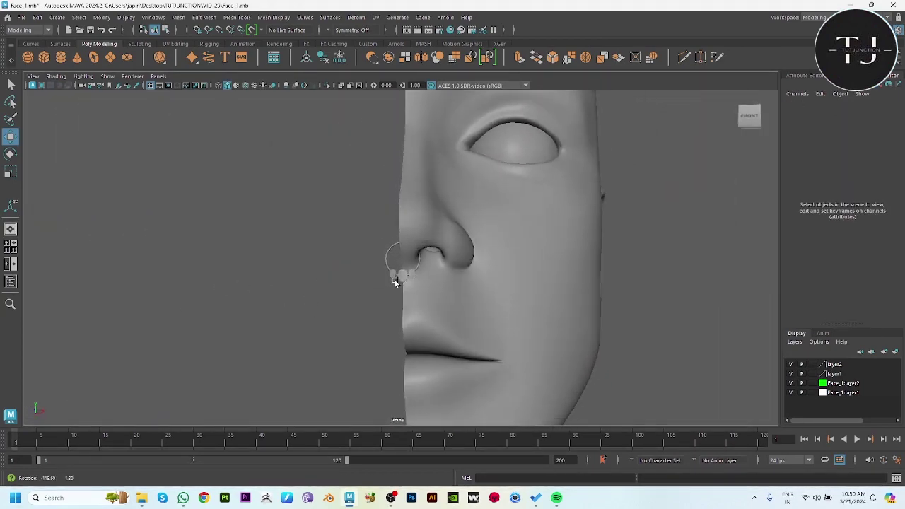
pyautogui.scroll(-5, 396, 282)
pyautogui.moveTo(352, 257)
pyautogui.keyDown('alt'); pyautogui.mouseDown()
pyautogui.moveTo(540, 344)
pyautogui.moveTo(503, 297)
pyautogui.moveTo(532, 331)
pyautogui.moveTo(601, 327)
pyautogui.moveTo(531, 344)
pyautogui.moveTo(695, 386)
pyautogui.moveTo(572, 345)
pyautogui.moveTo(571, 332)
pyautogui.mouseUp(); pyautogui.keyUp('alt')
pyautogui.scroll(5, 679, 379)
pyautogui.press('space')
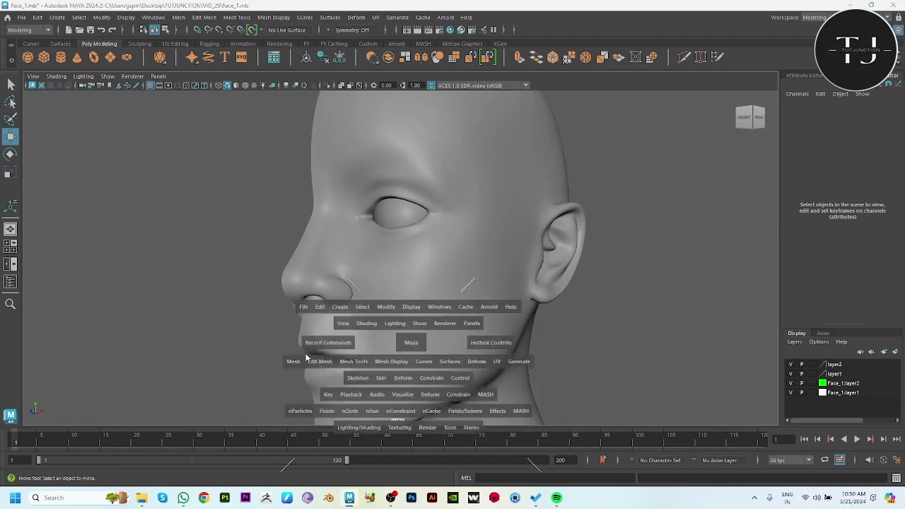
pyautogui.moveTo(404, 338); pyautogui.dragTo(506, 357)
pyautogui.scroll(-2, 521, 313)
pyautogui.scroll(1, 600, 359)
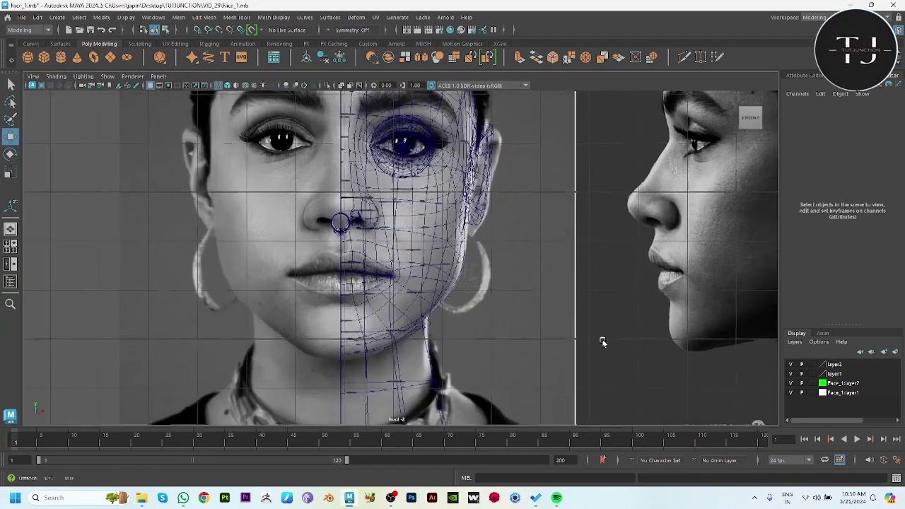
# Draw a new polygon torus over the face reference.
pyautogui.keyDown('alt'); pyautogui.moveTo(600, 359); pyautogui.dragTo(478, 342, button='middle'); pyautogui.keyUp('alt')
pyautogui.scroll(-1, 478, 343)
pyautogui.press('space')
pyautogui.press('space')
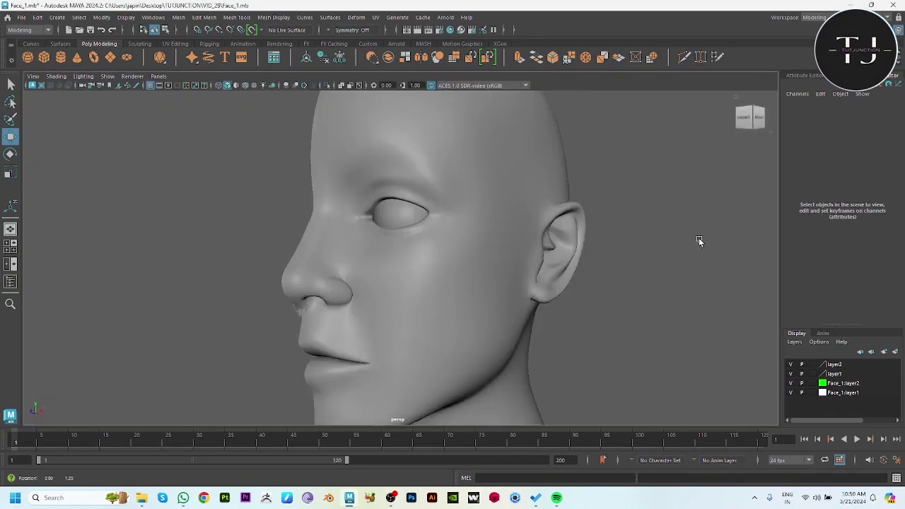
pyautogui.keyDown('alt'); pyautogui.moveTo(699, 237); pyautogui.dragTo(646, 276); pyautogui.keyUp('alt')
pyautogui.press('space')
pyautogui.press('space')
pyautogui.scroll(-3, 530, 283)
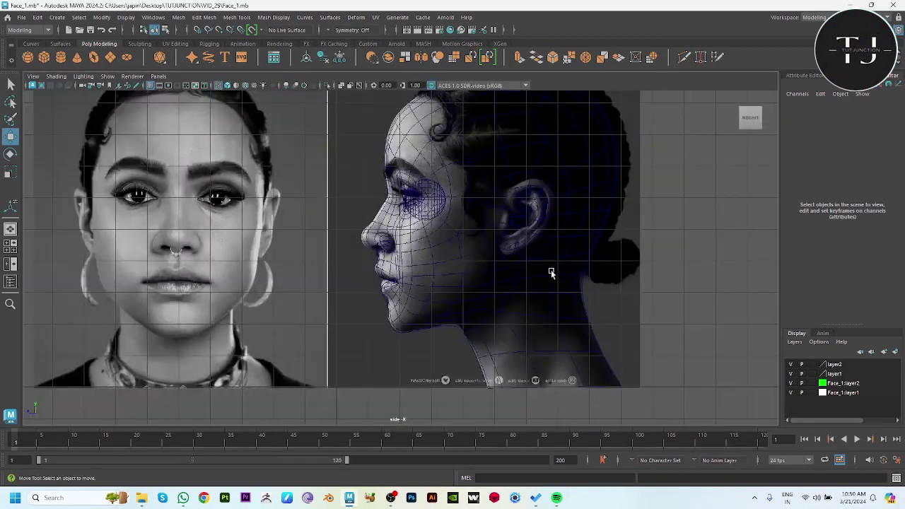
pyautogui.scroll(1, 460, 304)
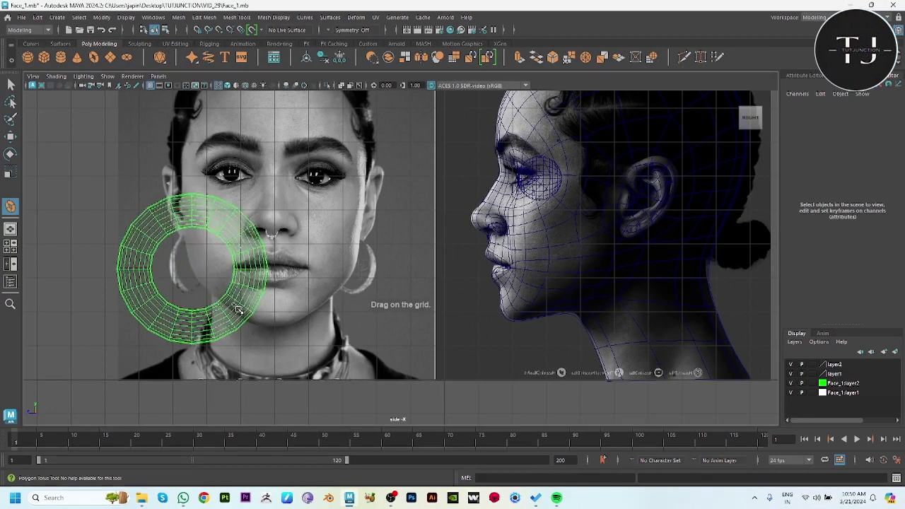
pyautogui.moveTo(207, 285); pyautogui.dragTo(245, 296)
pyautogui.press('w')
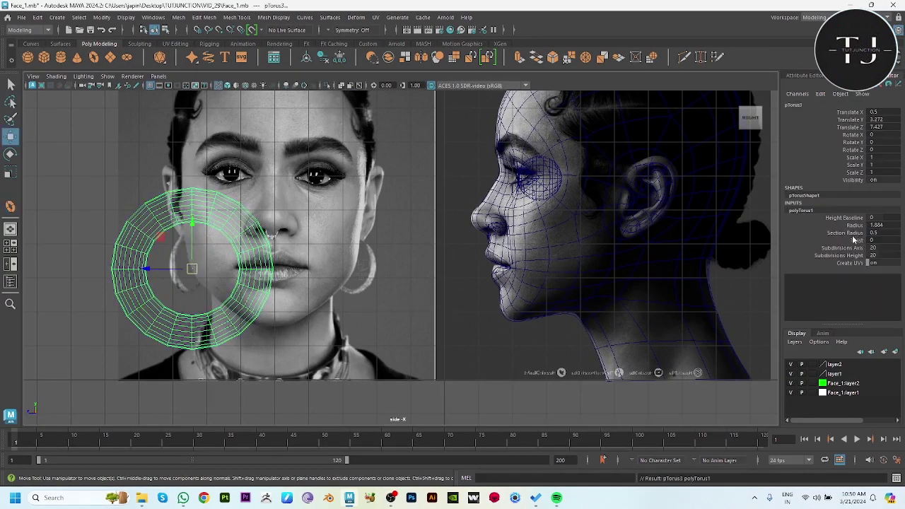
# Set the torus section radius to 0.2 and scale it to 0.394.
pyautogui.click(849, 234)
pyautogui.moveTo(658, 282); pyautogui.dragTo(549, 281, button='middle')
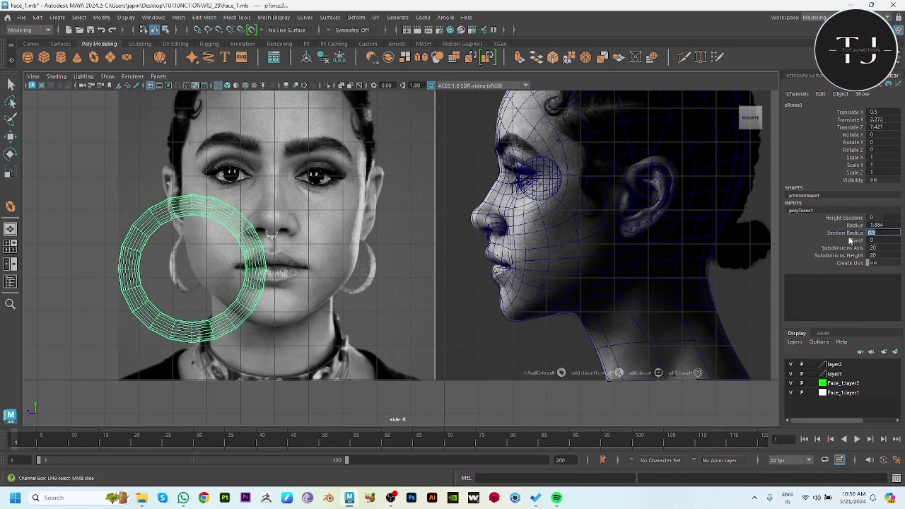
pyautogui.moveTo(851, 241); pyautogui.dragTo(832, 236, button='middle')
pyautogui.press('r')
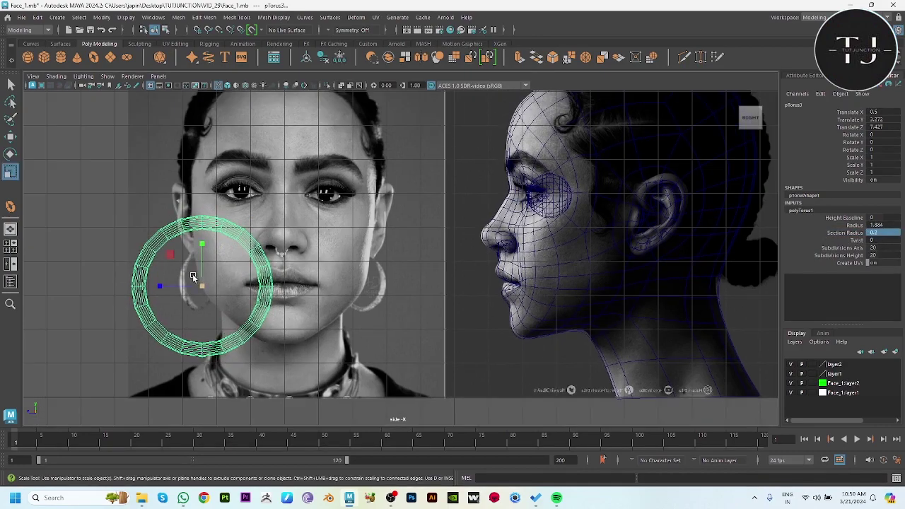
pyautogui.moveTo(192, 274); pyautogui.dragTo(136, 266)
# Move the hoop beside the face near the ear, to translate Y 3.342, Z 2.848.
pyautogui.press('w')
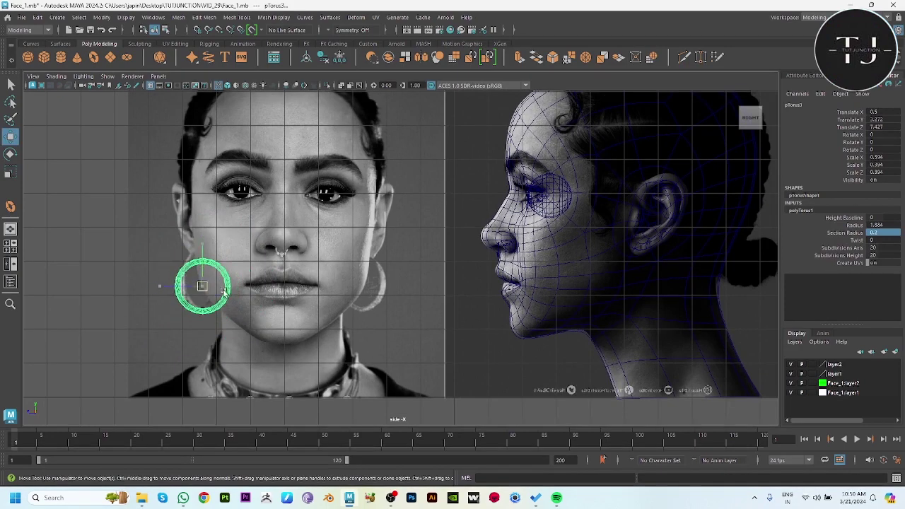
pyautogui.moveTo(204, 286); pyautogui.dragTo(371, 283)
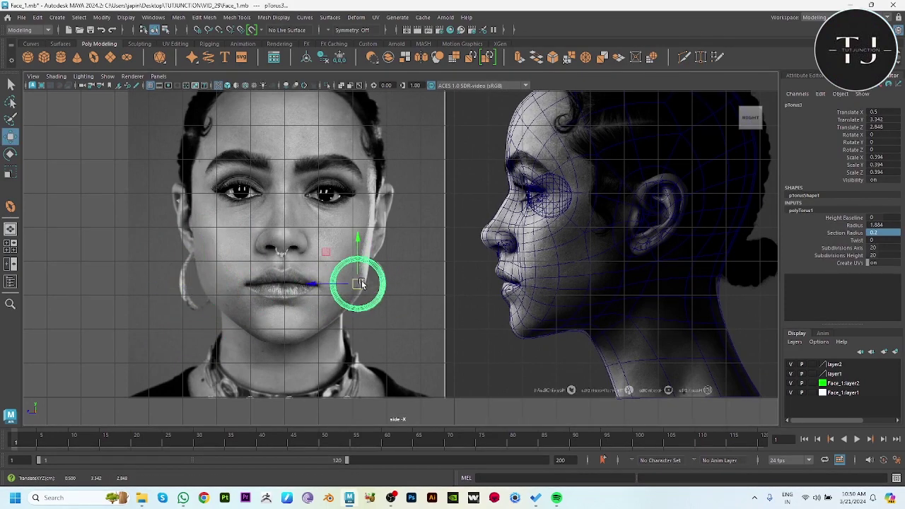
pyautogui.press('space')
pyautogui.press('space')
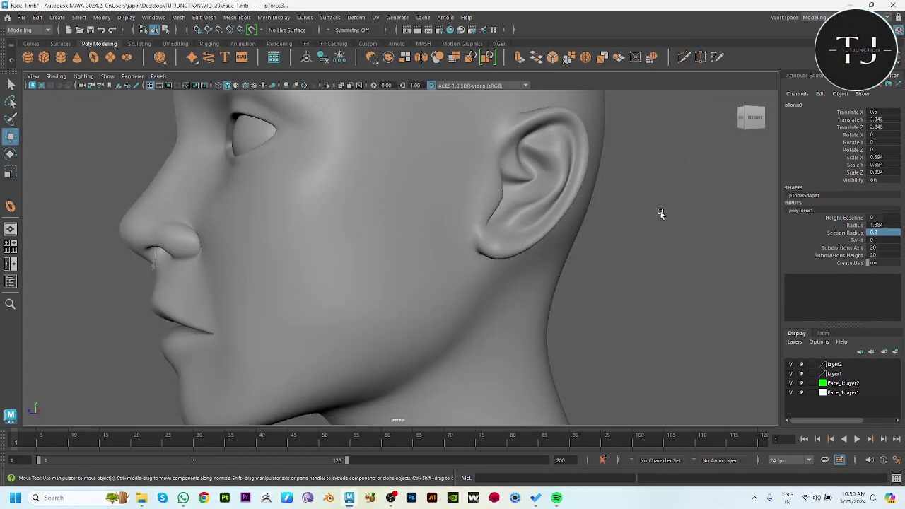
# Move the hoop down toward the jaw and turn it about 56° around Y.
pyautogui.keyDown('alt'); pyautogui.moveTo(548, 241); pyautogui.dragTo(402, 285, button='right'); pyautogui.keyUp('alt')
pyautogui.moveTo(151, 304)
pyautogui.mouseDown()
pyautogui.moveTo(553, 283)
pyautogui.moveTo(372, 293)
pyautogui.moveTo(434, 305)
pyautogui.mouseUp()
pyautogui.press('e')
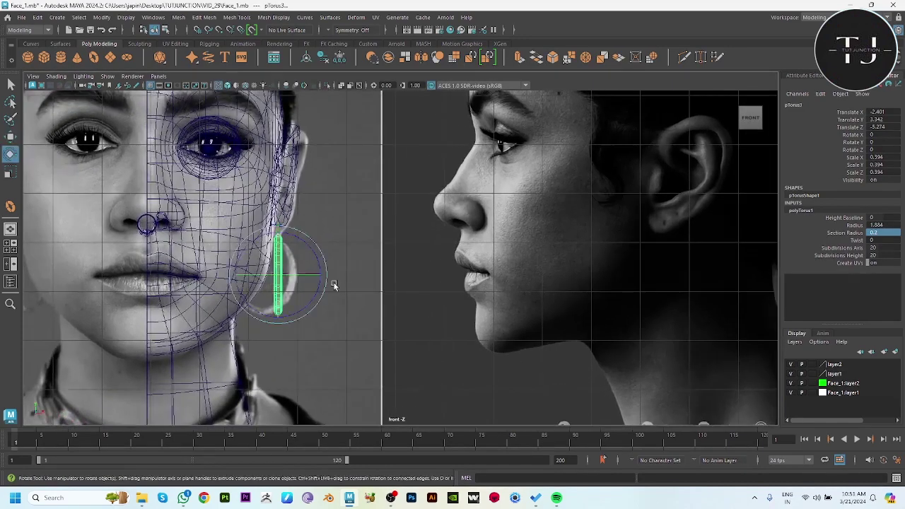
pyautogui.moveTo(322, 276); pyautogui.dragTo(316, 276)
pyautogui.press('w')
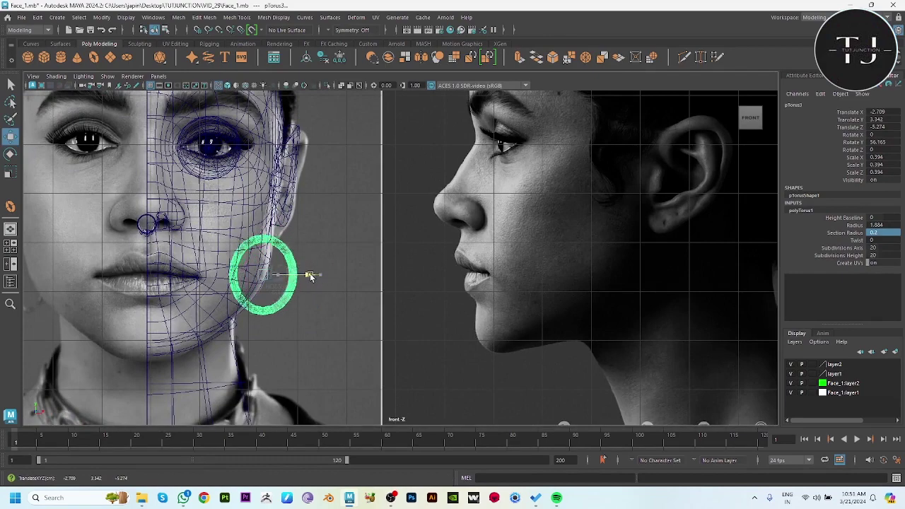
# Turn the hoop back to about 31.385° around Y.
pyautogui.press('space')
pyautogui.press('space')
pyautogui.keyDown('alt'); pyautogui.moveTo(586, 242); pyautogui.dragTo(542, 266); pyautogui.keyUp('alt')
pyautogui.scroll(3, 574, 381)
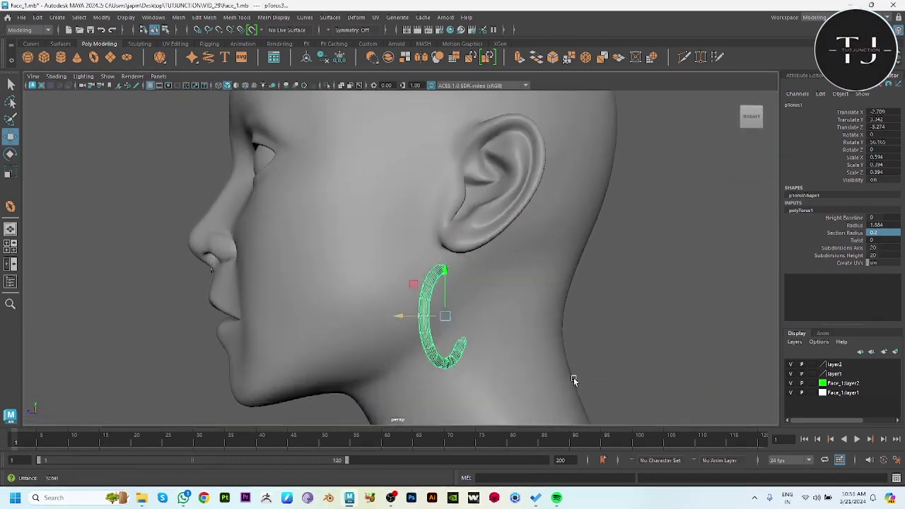
pyautogui.scroll(2, 574, 382)
pyautogui.press('e')
pyautogui.moveTo(441, 324)
pyautogui.mouseDown()
pyautogui.moveTo(460, 328)
pyautogui.moveTo(442, 326)
pyautogui.moveTo(495, 285)
pyautogui.moveTo(496, 258)
pyautogui.mouseUp()
pyautogui.press('w')
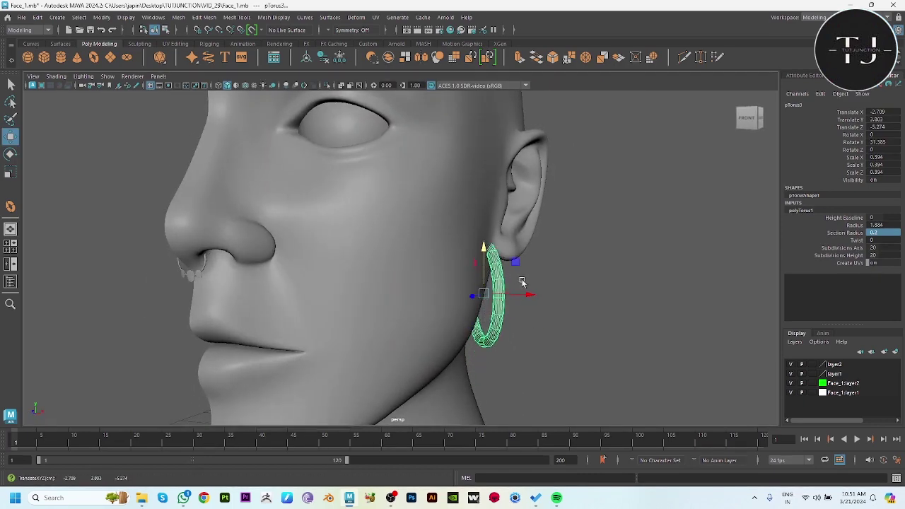
# Slide the earring under the earlobe, to translate X -2.274, Y 3.812, Z -5.35.
pyautogui.moveTo(531, 299); pyautogui.dragTo(556, 298)
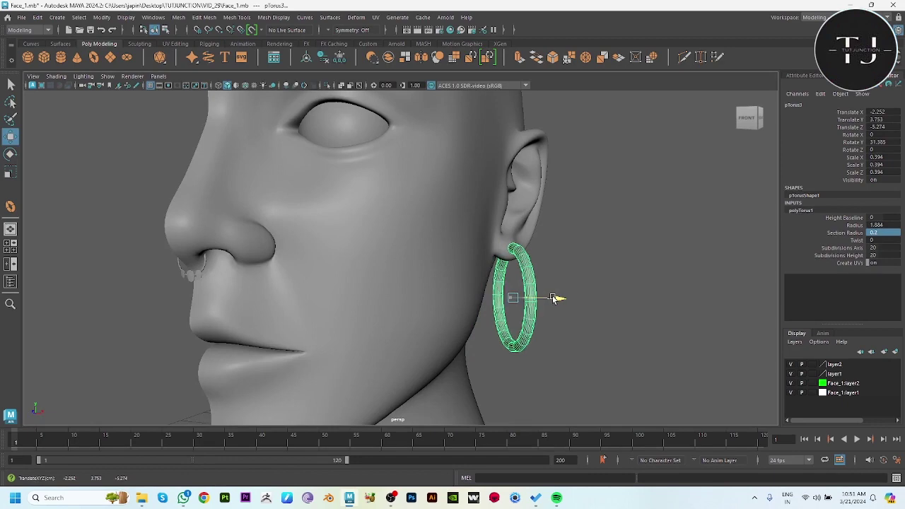
pyautogui.click(679, 360)
pyautogui.moveTo(679, 360)
pyautogui.keyDown('alt'); pyautogui.mouseDown()
pyautogui.moveTo(465, 338)
pyautogui.moveTo(451, 298)
pyautogui.moveTo(421, 307)
pyautogui.moveTo(434, 302)
pyautogui.mouseUp(); pyautogui.keyUp('alt')
pyautogui.click(436, 296)
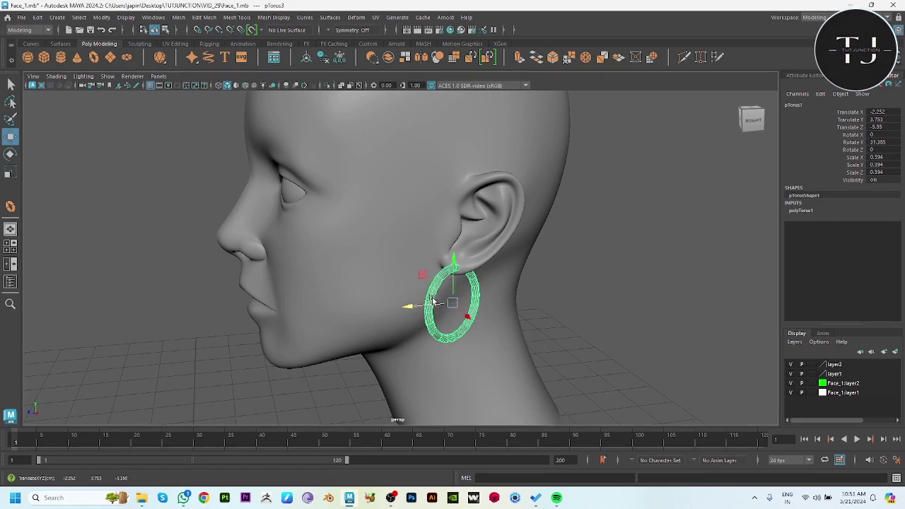
pyautogui.moveTo(453, 272); pyautogui.dragTo(516, 283)
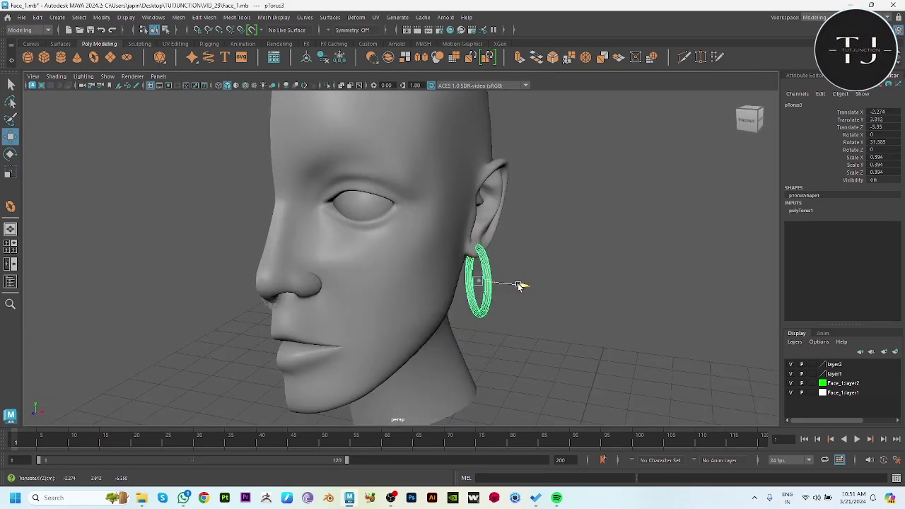
pyautogui.click(628, 344)
# Compare the head and hoop against the front and side reference views, then return to perspective.
pyautogui.scroll(-5, 628, 344)
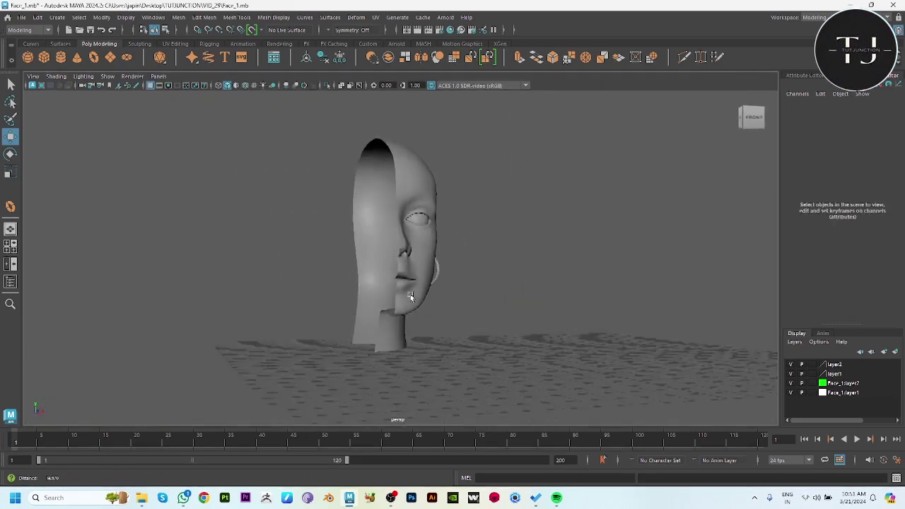
pyautogui.moveTo(628, 344)
pyautogui.keyDown('alt'); pyautogui.mouseDown()
pyautogui.moveTo(334, 287)
pyautogui.moveTo(528, 324)
pyautogui.moveTo(410, 326)
pyautogui.mouseUp(); pyautogui.keyUp('alt')
pyautogui.press('space')
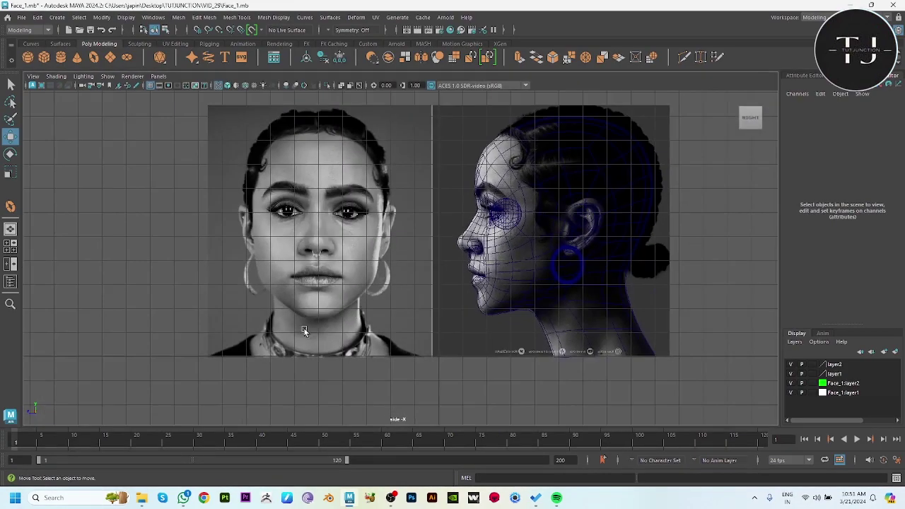
pyautogui.press('space')
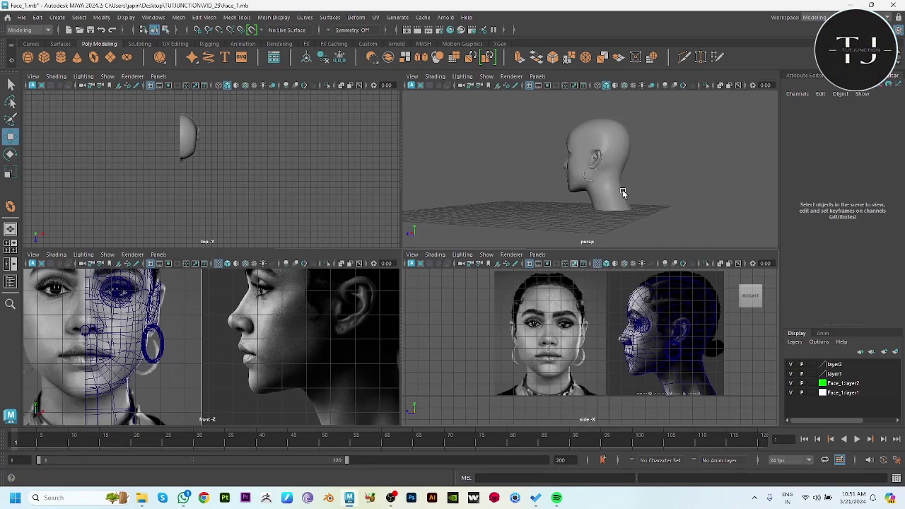
pyautogui.press('space')
pyautogui.scroll(3, 493, 213)
pyautogui.keyDown('alt'); pyautogui.moveTo(614, 329); pyautogui.dragTo(563, 320); pyautogui.keyUp('alt')
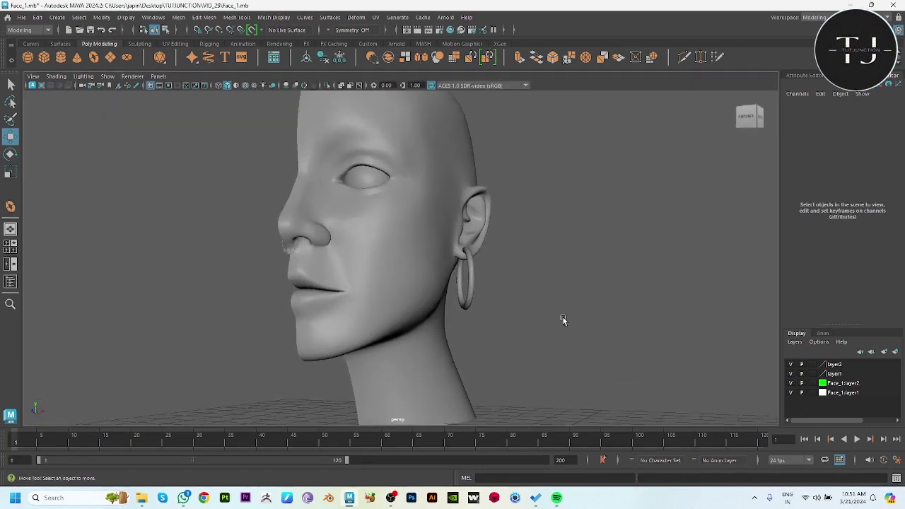
# Soft-select the hoop's top vertices, try pulling them upward, then undo the change.
pyautogui.click(474, 282)
pyautogui.keyDown('alt'); pyautogui.moveTo(435, 299); pyautogui.dragTo(395, 319); pyautogui.keyUp('alt')
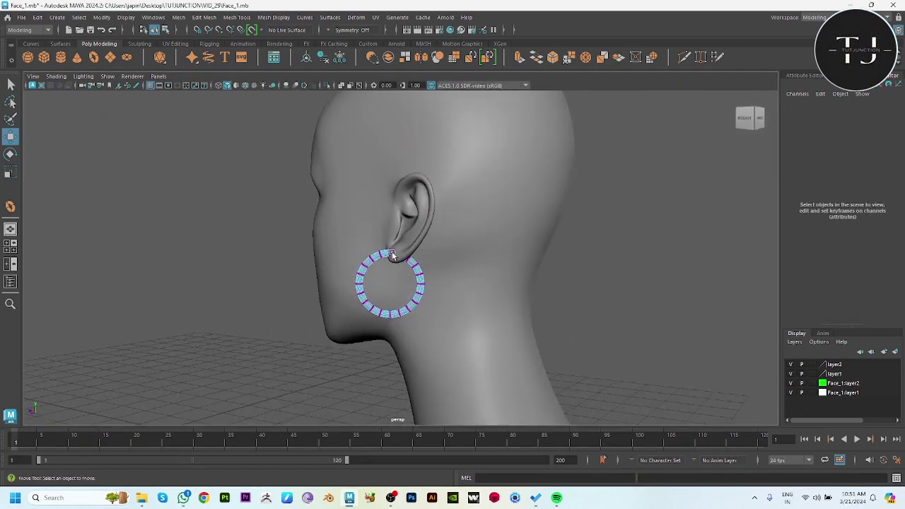
pyautogui.moveTo(388, 243); pyautogui.dragTo(399, 261)
pyautogui.press('b')
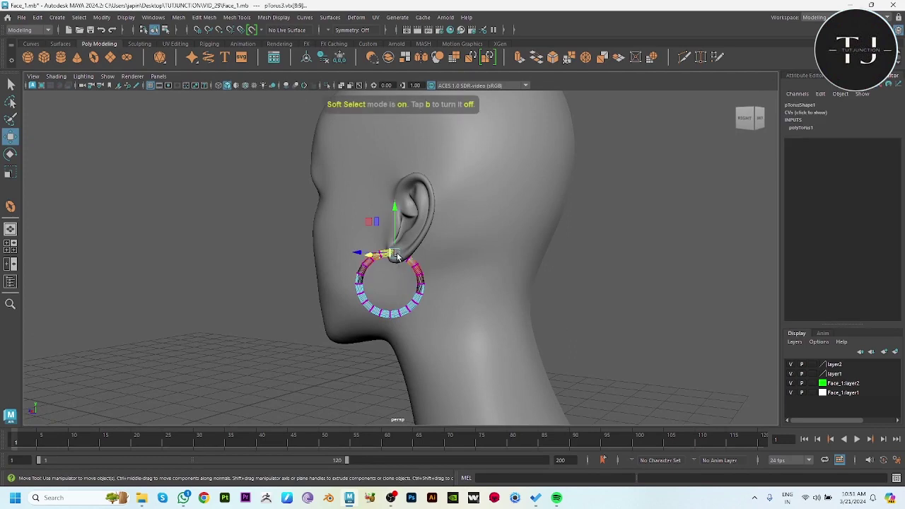
pyautogui.moveTo(397, 220); pyautogui.dragTo(397, 198)
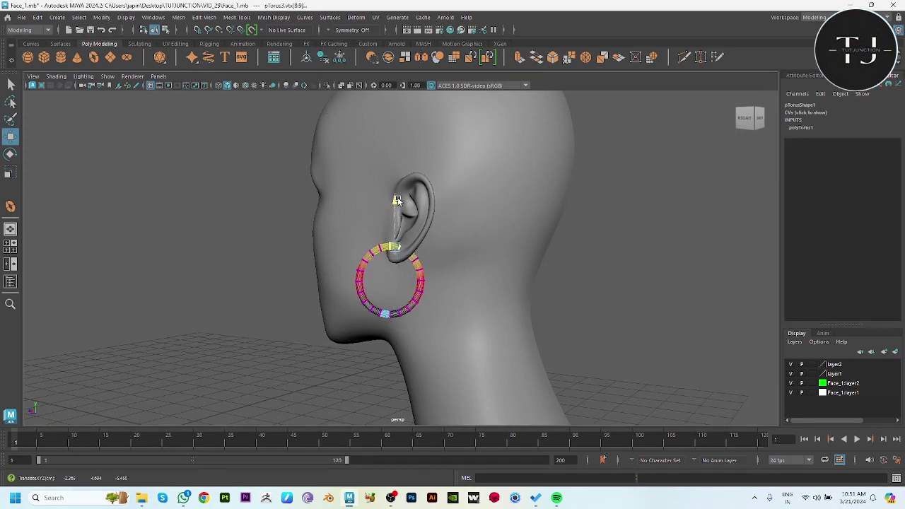
pyautogui.hotkey('ctrl', 'z')
# Select the hoop's bottom vertices, then reselect the whole hoop and settle on a distant front view.
pyautogui.moveTo(357, 299); pyautogui.dragTo(412, 325)
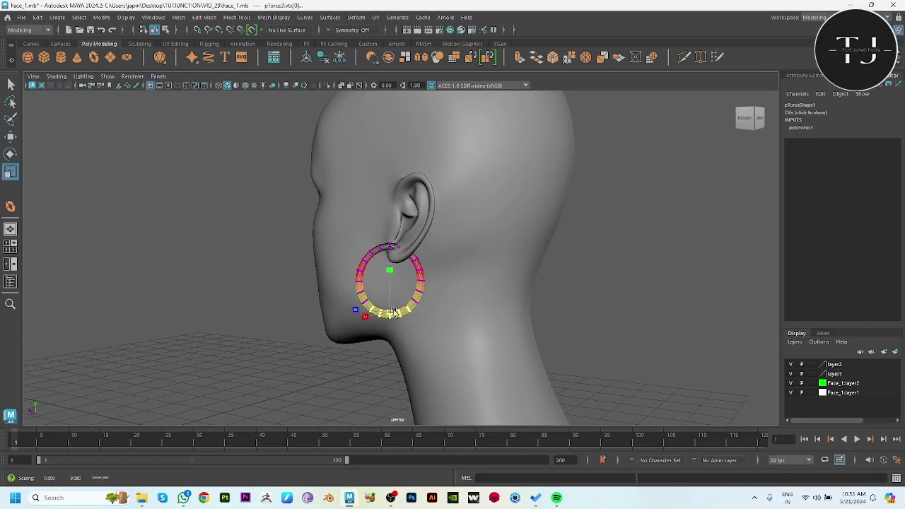
pyautogui.click(610, 278)
pyautogui.moveTo(610, 277)
pyautogui.keyDown('alt'); pyautogui.mouseDown()
pyautogui.moveTo(512, 309)
pyautogui.moveTo(466, 289)
pyautogui.mouseUp(); pyautogui.keyUp('alt')
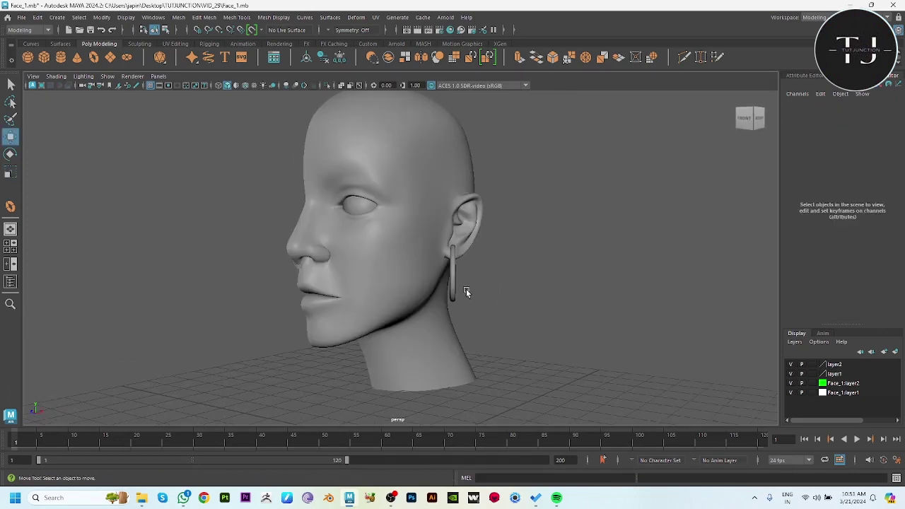
pyautogui.click(453, 269)
pyautogui.moveTo(456, 242)
pyautogui.keyDown('alt'); pyautogui.mouseDown()
pyautogui.moveTo(508, 248)
pyautogui.moveTo(473, 306)
pyautogui.moveTo(448, 249)
pyautogui.mouseUp(); pyautogui.keyUp('alt')
pyautogui.click(507, 249)
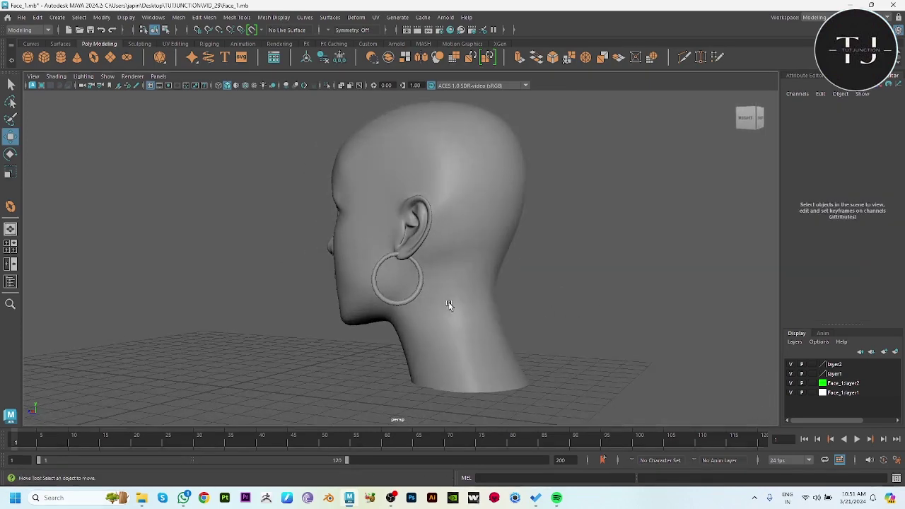
pyautogui.keyDown('alt'); pyautogui.moveTo(448, 248); pyautogui.dragTo(330, 307, button='right'); pyautogui.keyUp('alt')
pyautogui.moveTo(330, 307)
pyautogui.keyDown('alt'); pyautogui.mouseDown()
pyautogui.moveTo(441, 309)
pyautogui.moveTo(460, 352)
pyautogui.moveTo(315, 181)
pyautogui.mouseUp(); pyautogui.keyUp('alt')
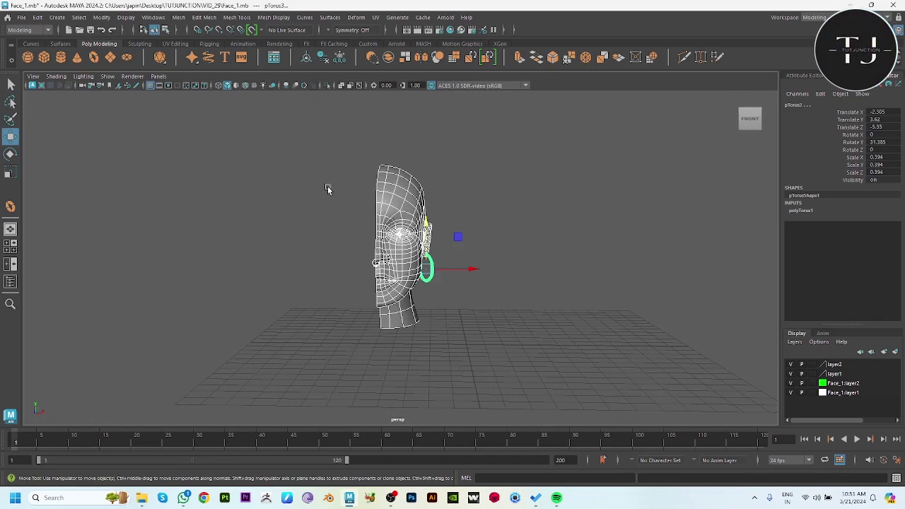
# Center the pivot of the grouped half head and earring.
pyautogui.keyDown('alt'); pyautogui.moveTo(327, 189); pyautogui.dragTo(327, 304, button='right'); pyautogui.keyUp('alt')
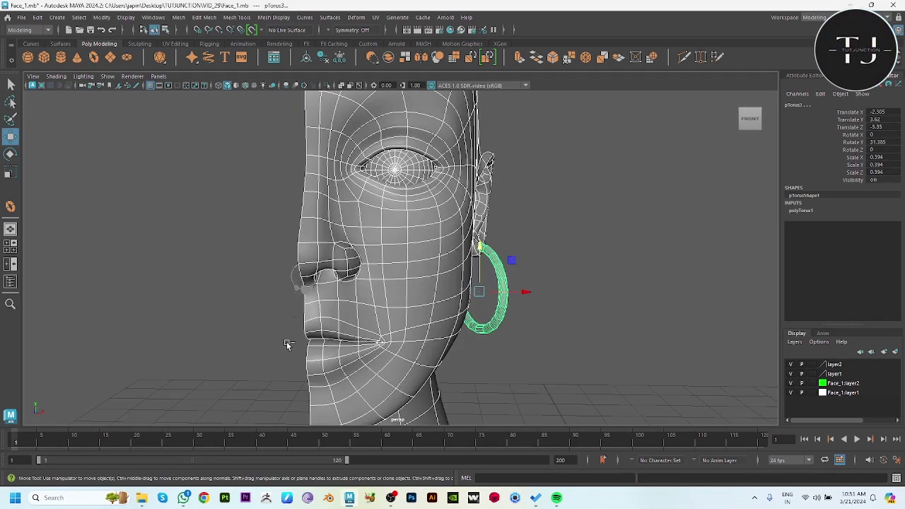
pyautogui.click(99, 18)
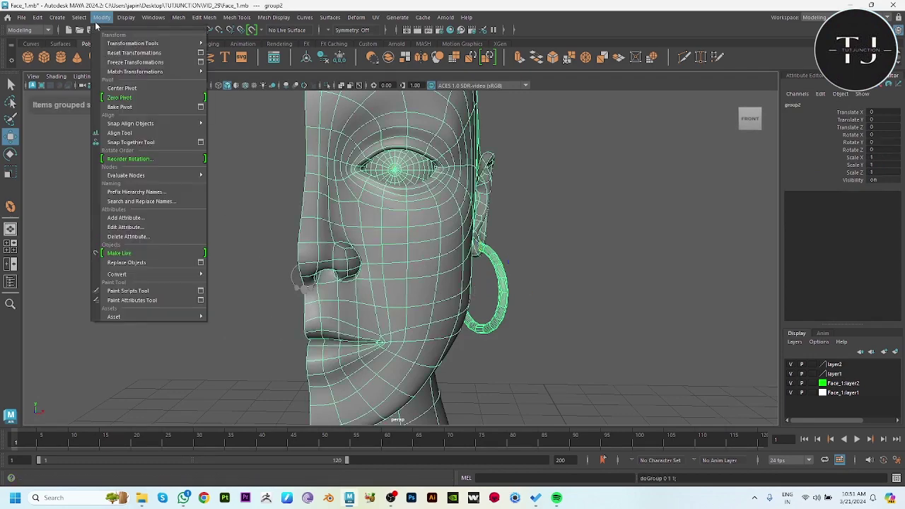
pyautogui.click(115, 99)
# Mirror the group with Duplicate Special at Scale X -1 and view the full face from the front.
pyautogui.moveTo(661, 307)
pyautogui.keyDown('alt'); pyautogui.mouseDown()
pyautogui.moveTo(461, 286)
pyautogui.moveTo(363, 238)
pyautogui.mouseUp(); pyautogui.keyUp('alt')
pyautogui.hotkey('ctrl', 'shift', 'd')
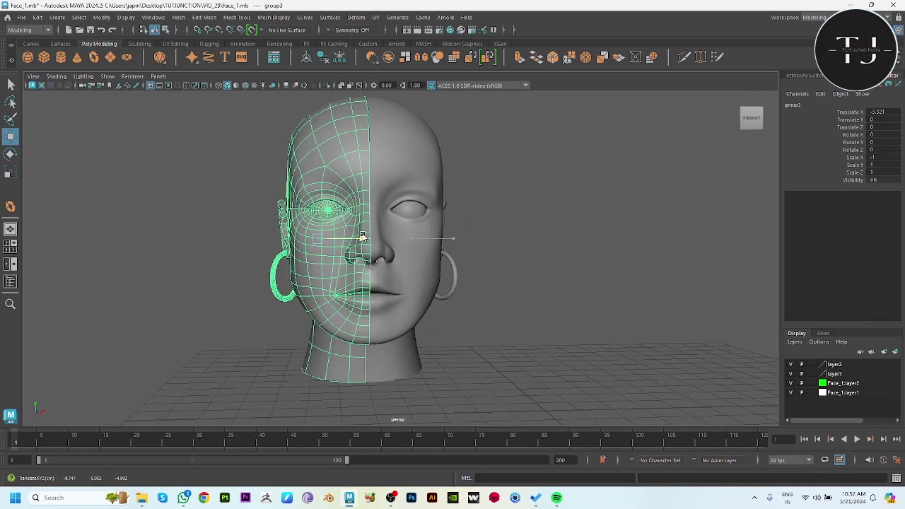
pyautogui.click(578, 313)
pyautogui.moveTo(515, 326)
pyautogui.keyDown('alt'); pyautogui.mouseDown()
pyautogui.moveTo(420, 340)
pyautogui.moveTo(168, 337)
pyautogui.moveTo(467, 346)
pyautogui.moveTo(307, 346)
pyautogui.moveTo(427, 347)
pyautogui.mouseUp(); pyautogui.keyUp('alt')
pyautogui.moveTo(427, 347)
pyautogui.keyDown('alt'); pyautogui.mouseDown(button='right')
pyautogui.moveTo(554, 370)
pyautogui.moveTo(544, 359)
pyautogui.mouseUp(button='right'); pyautogui.keyUp('alt')
pyautogui.moveTo(544, 359)
pyautogui.keyDown('alt'); pyautogui.mouseDown()
pyautogui.moveTo(515, 380)
pyautogui.moveTo(527, 364)
pyautogui.mouseUp(); pyautogui.keyUp('alt')
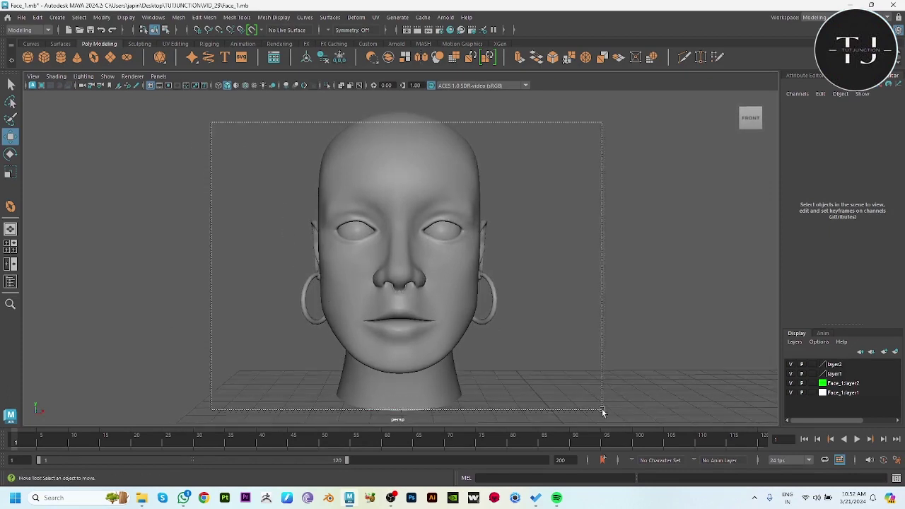
# Create a 200-frame turntable of all head and earring meshes and choose its playback setting.
pyautogui.moveTo(602, 410); pyautogui.dragTo(602, 410)
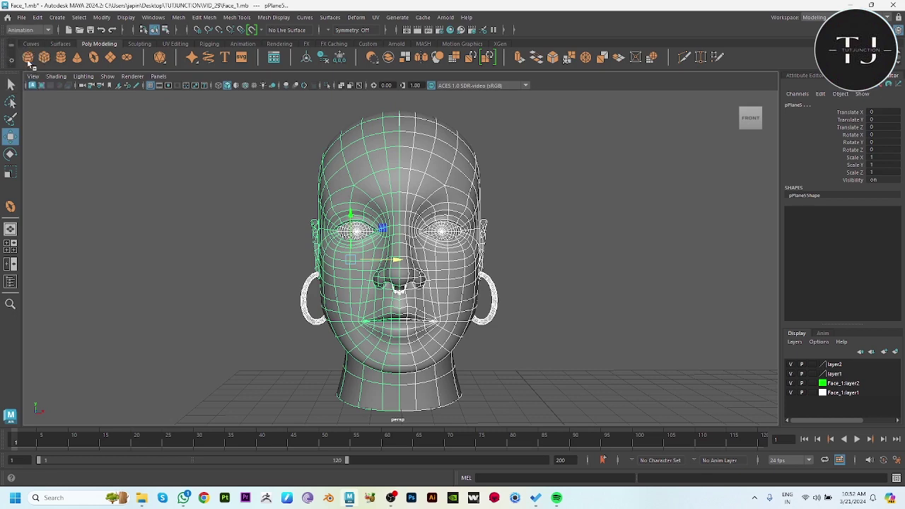
pyautogui.click(249, 21)
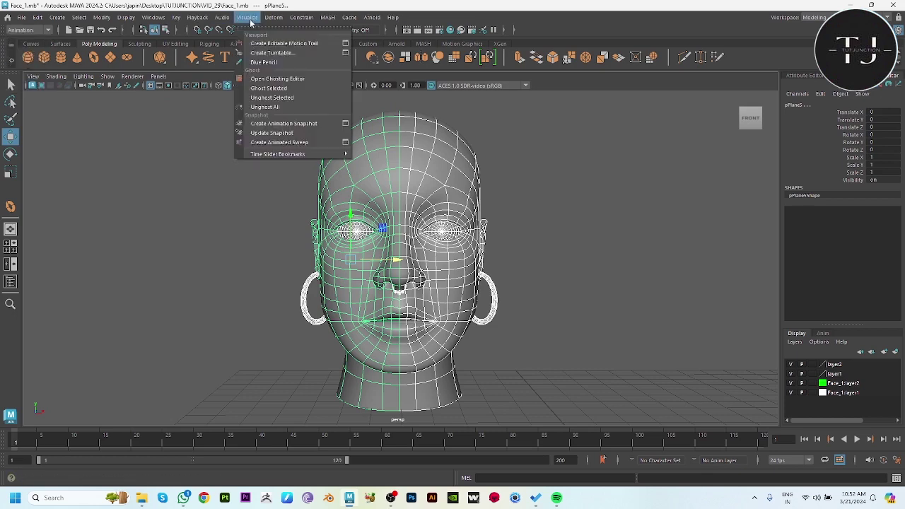
pyautogui.click(344, 54)
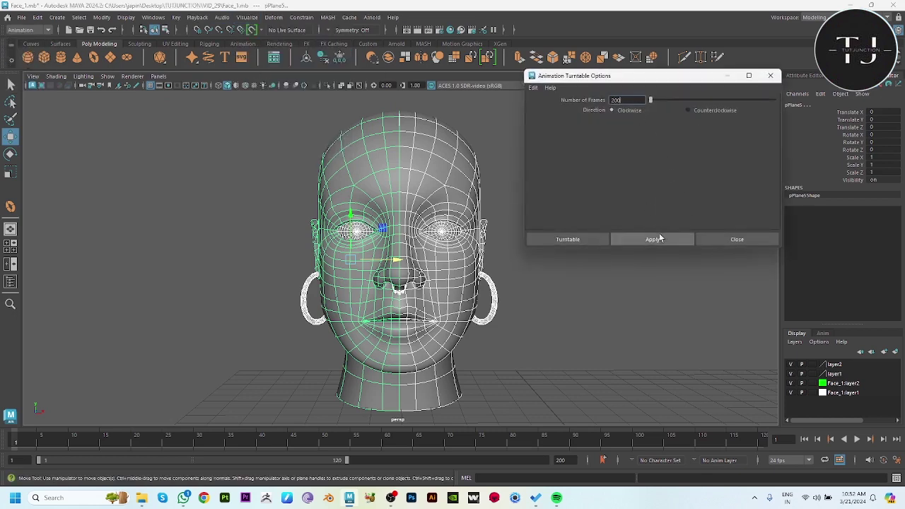
pyautogui.click(719, 241)
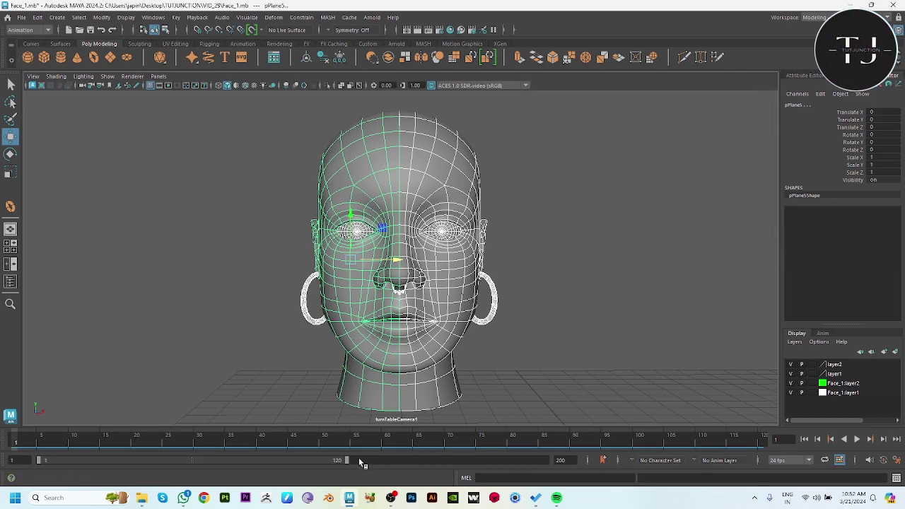
pyautogui.rightClick(534, 440)
pyautogui.moveTo(562, 354)
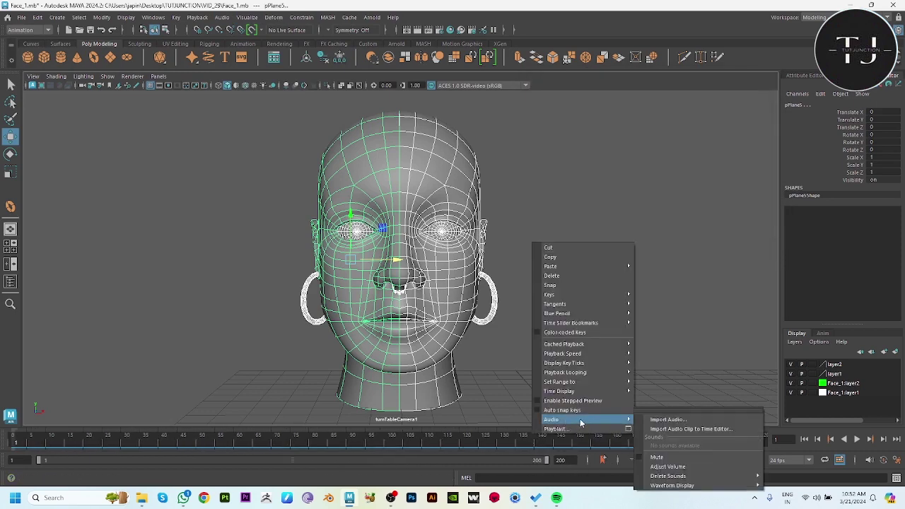
pyautogui.click(764, 333)
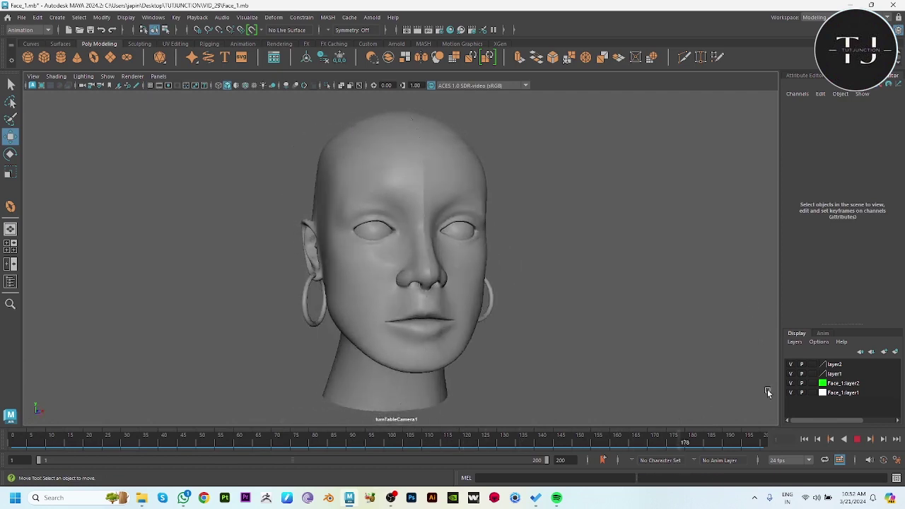
# Show the playing turntable in a full-screen viewport with Ctrl+Space.
pyautogui.hotkey('ctrl', 'space')
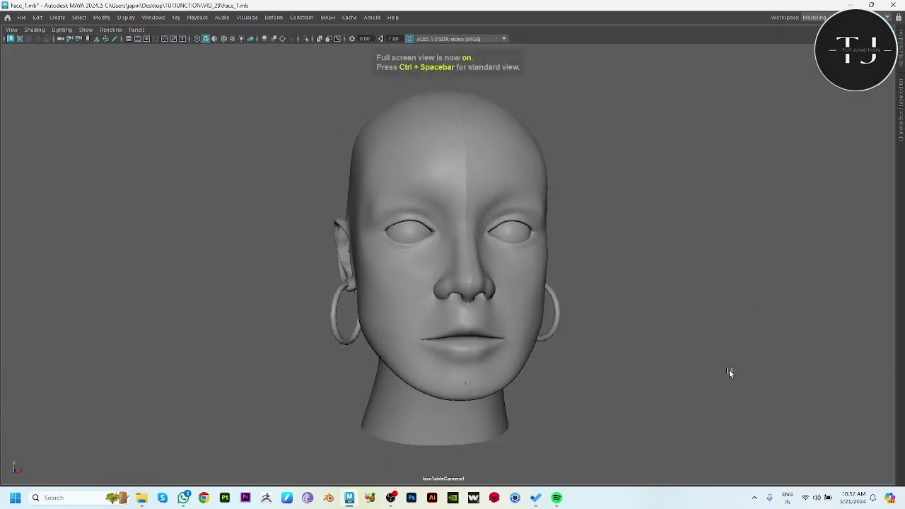